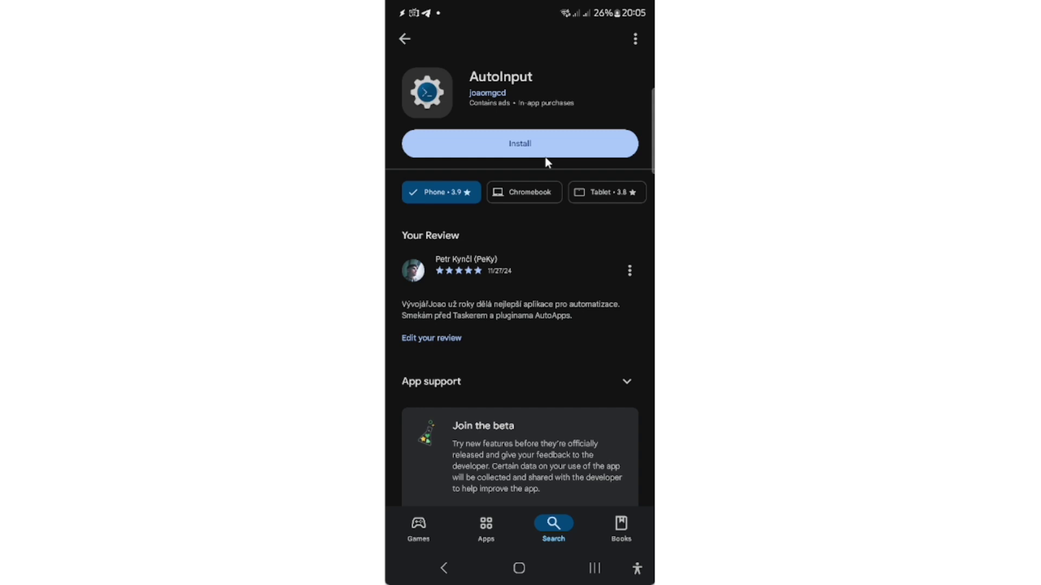
Install AutoInput from the Google Play Store and launch it.
{"action": "left_click", "coordinate": [550, 142]}
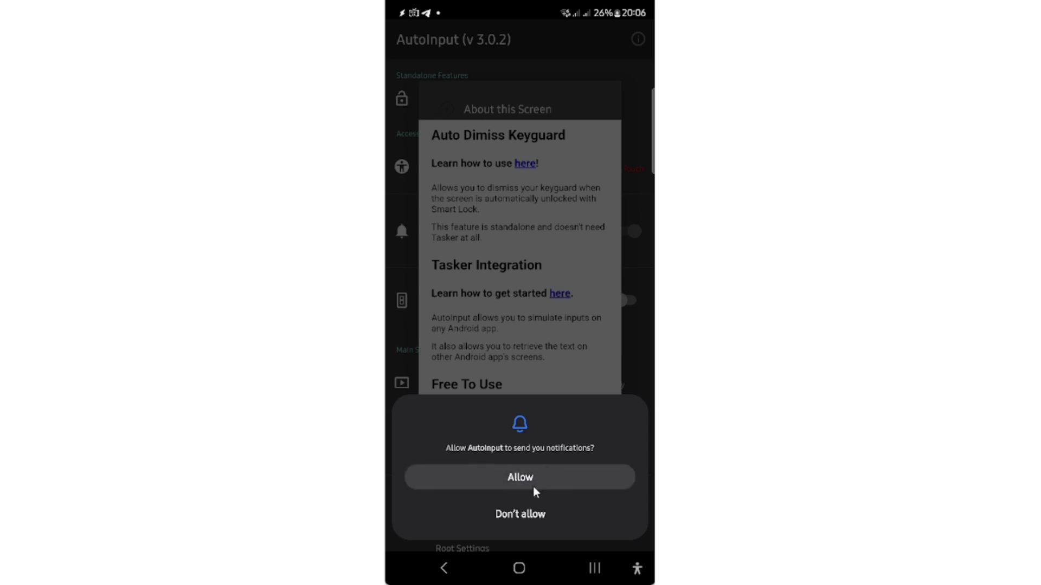
Dismiss AutoInput's notification permission request and the About this Screen introduction.
{"action": "left_click", "coordinate": [525, 515]}
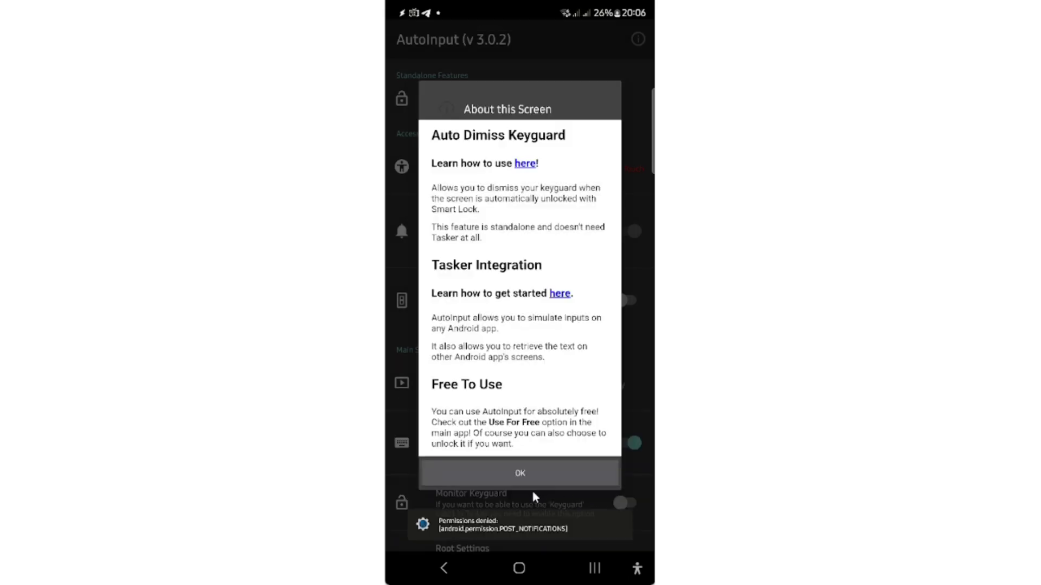
{"action": "left_click", "coordinate": [520, 475]}
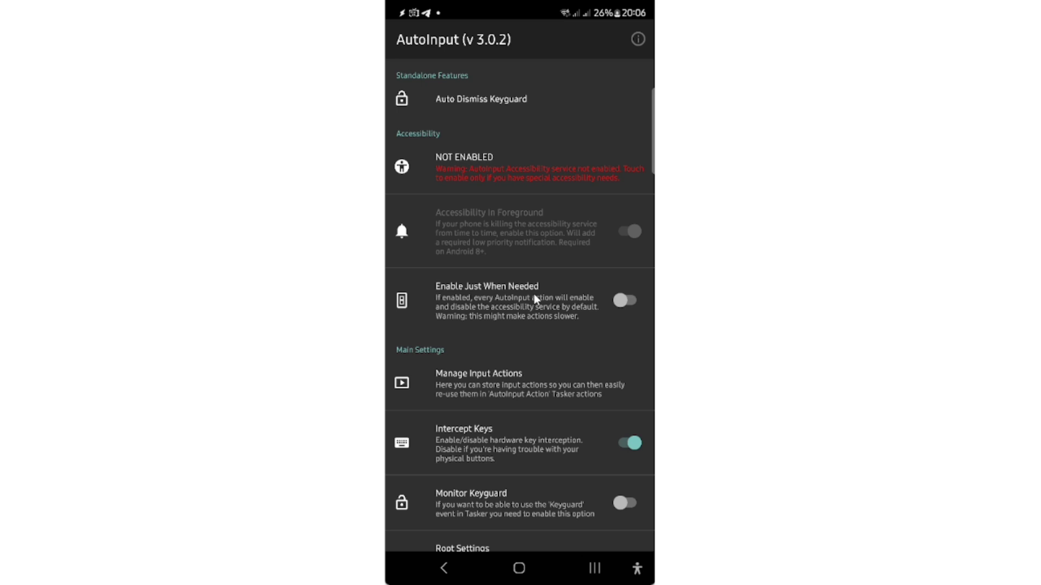
Turn on AutoInput's accessibility service with full control in Android Settings, then return to AutoInput.
{"action": "left_click", "coordinate": [535, 172]}
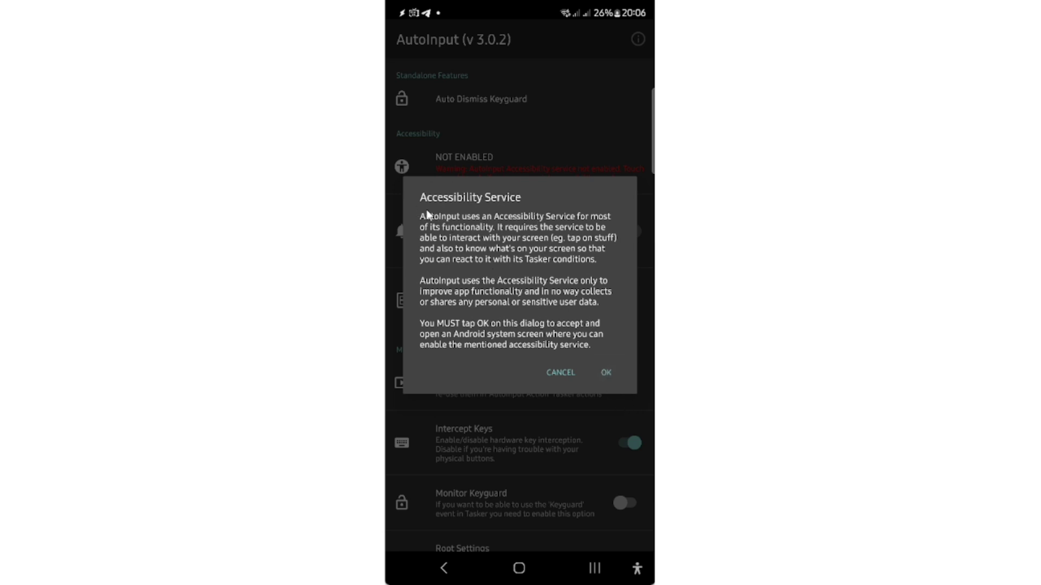
{"action": "left_click", "coordinate": [609, 375]}
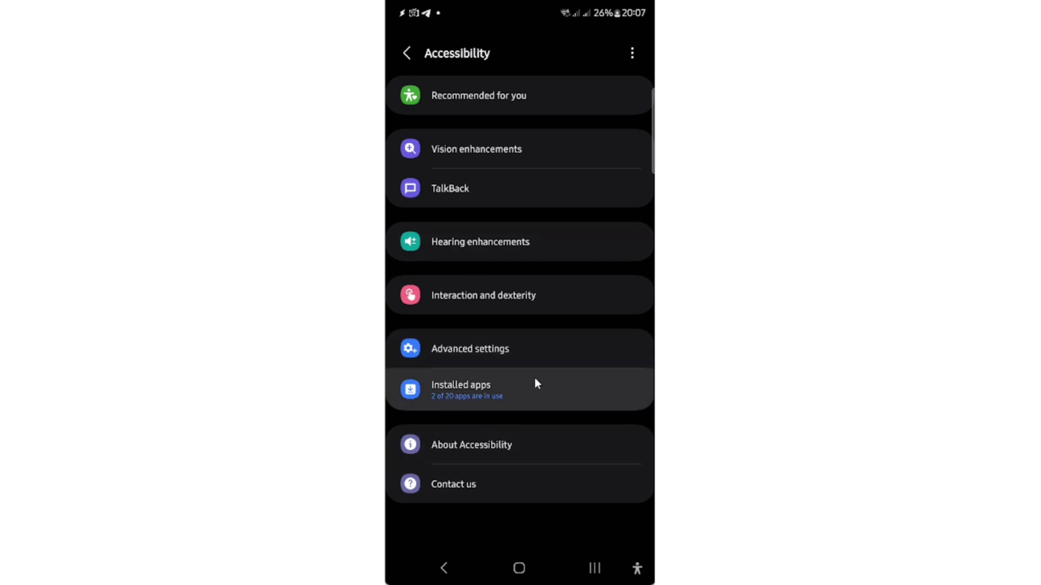
{"action": "left_click", "coordinate": [513, 398]}
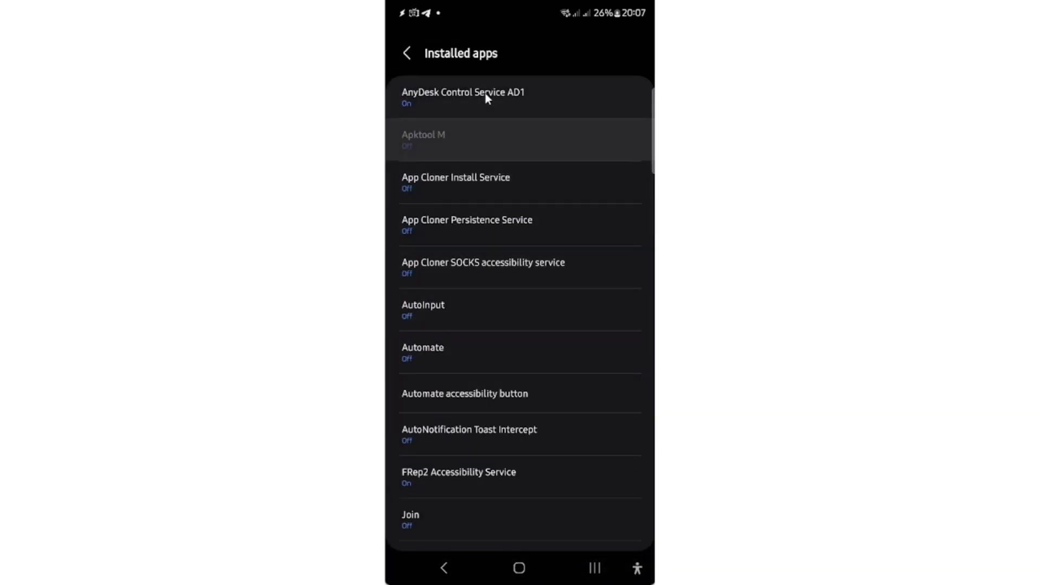
{"action": "left_click", "coordinate": [484, 314]}
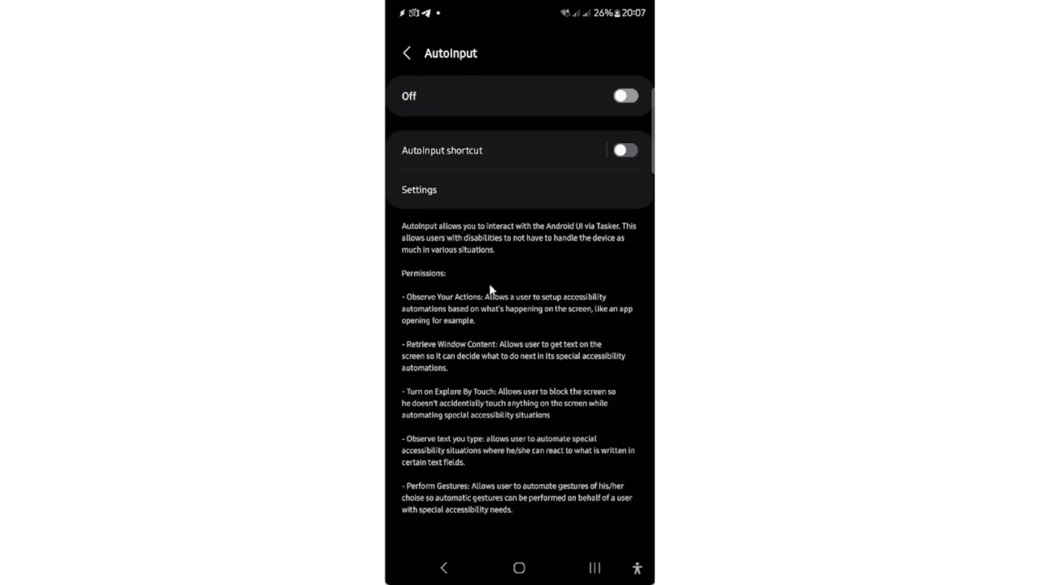
{"action": "left_click", "coordinate": [626, 98]}
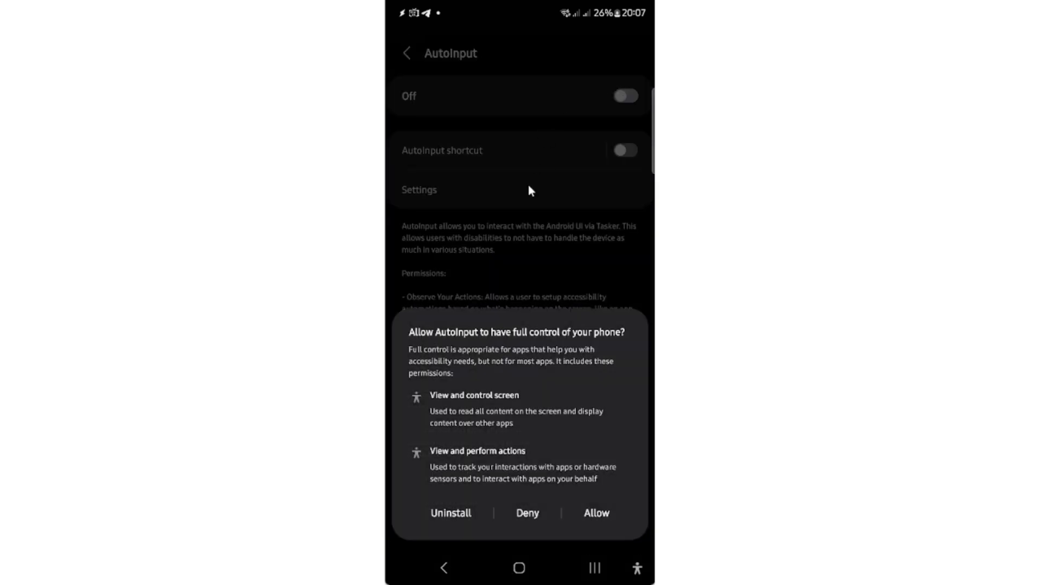
{"action": "left_click", "coordinate": [601, 514]}
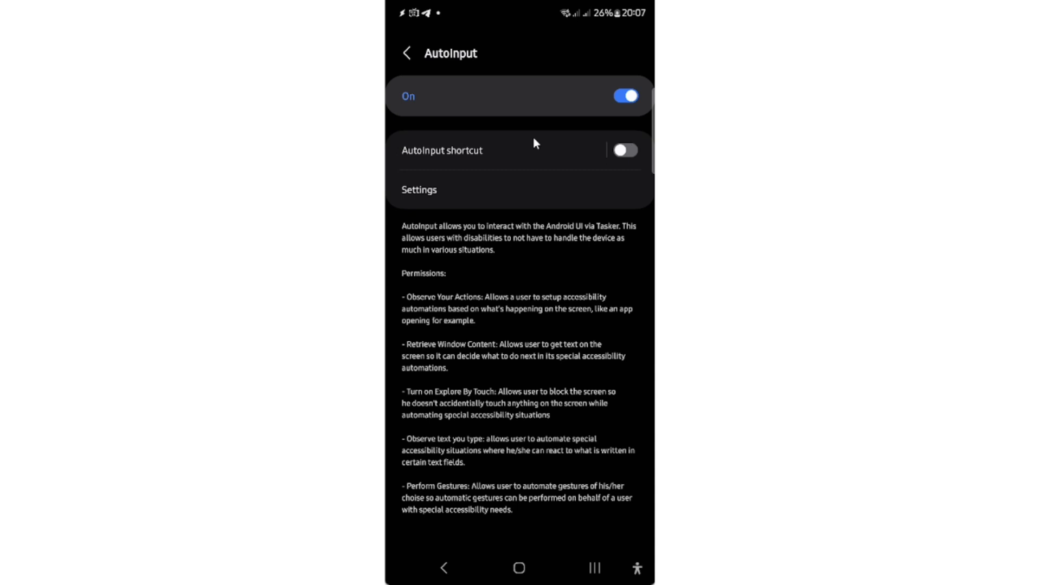
{"action": "left_click", "coordinate": [451, 572]}
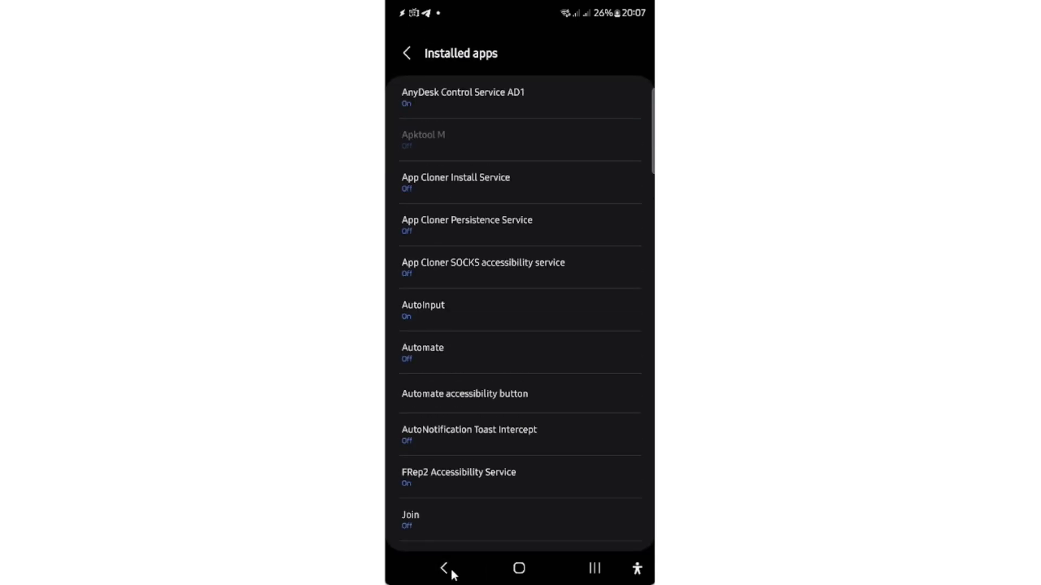
{"action": "left_click", "coordinate": [450, 572]}
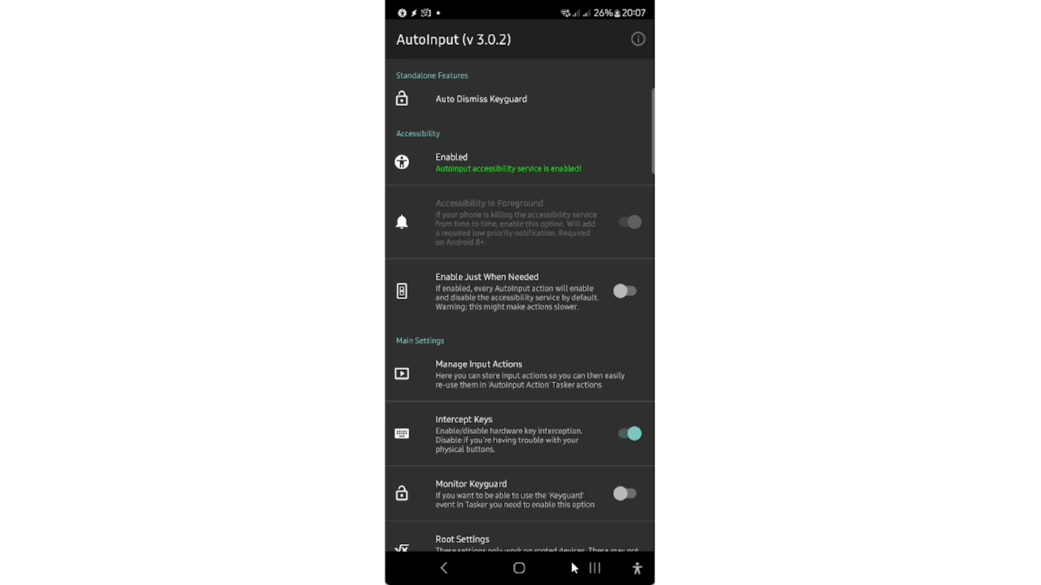
Open AutoInput's App info page from Recents and scroll to its Usage section.
{"action": "left_click", "coordinate": [595, 565]}
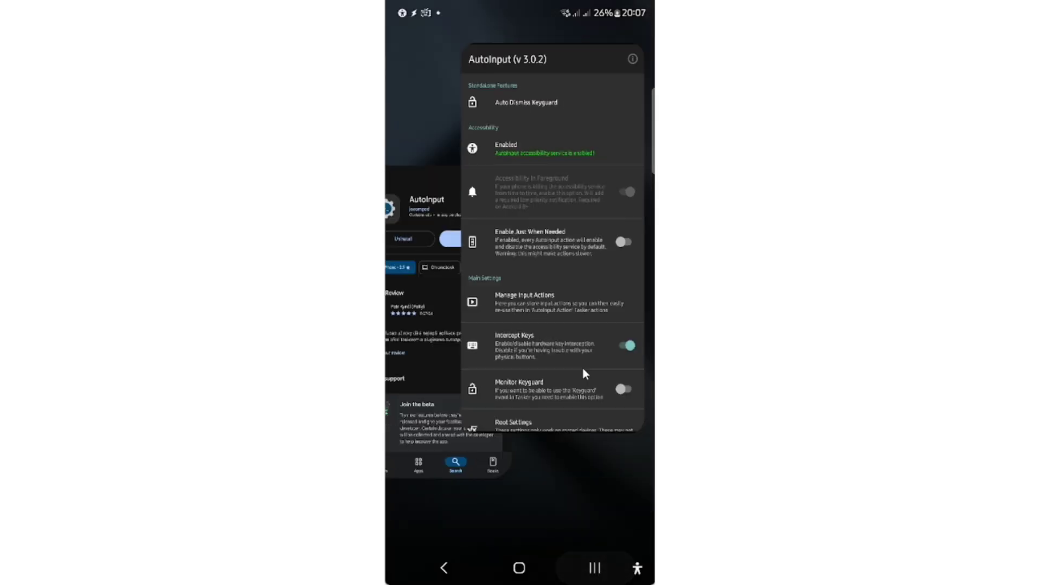
{"action": "left_click", "coordinate": [595, 102]}
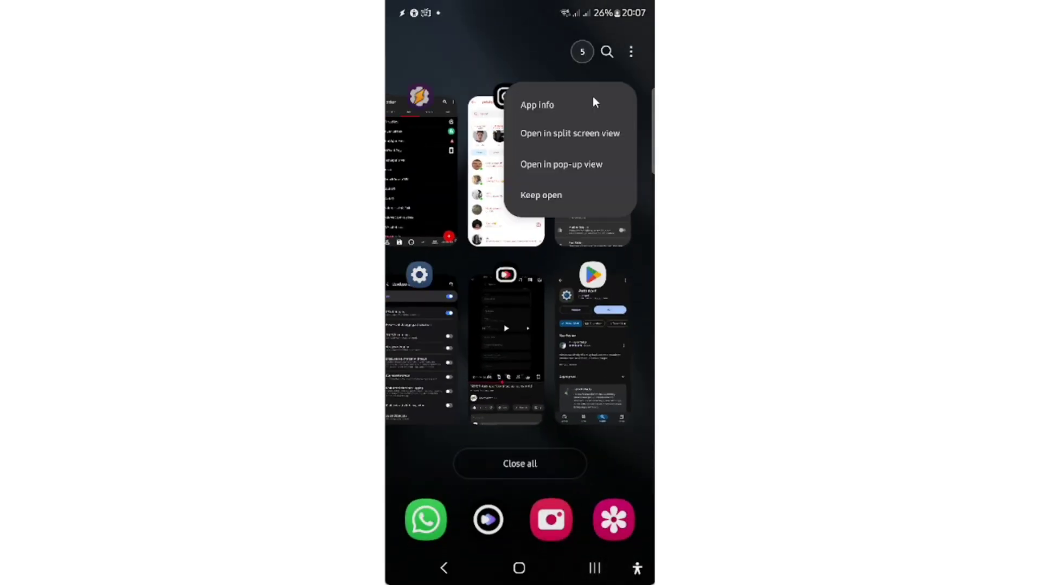
{"action": "left_click", "coordinate": [531, 103]}
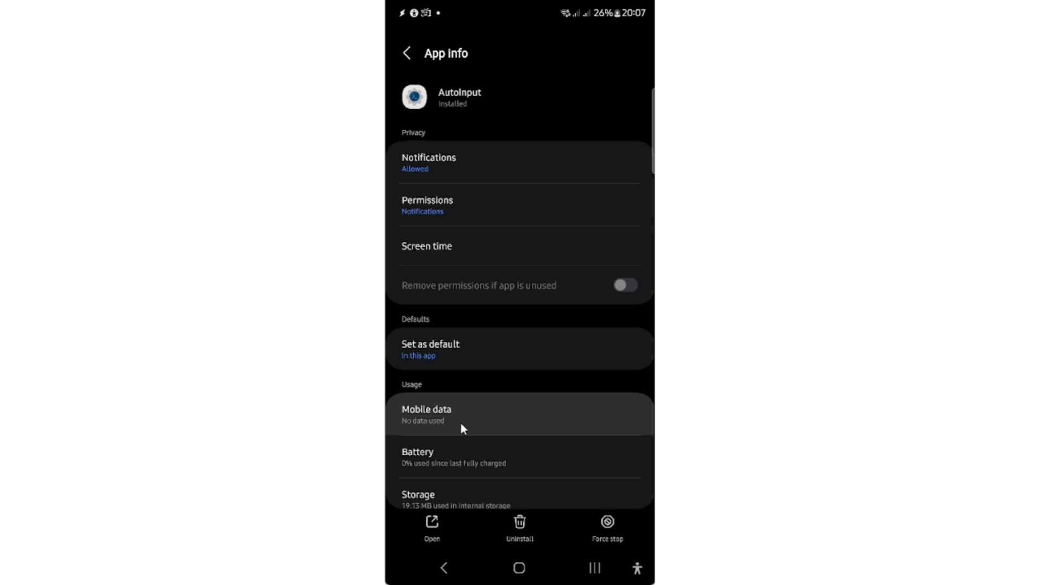
{"action": "left_click_drag", "start_coordinate": [483, 460], "coordinate": [512, 239]}
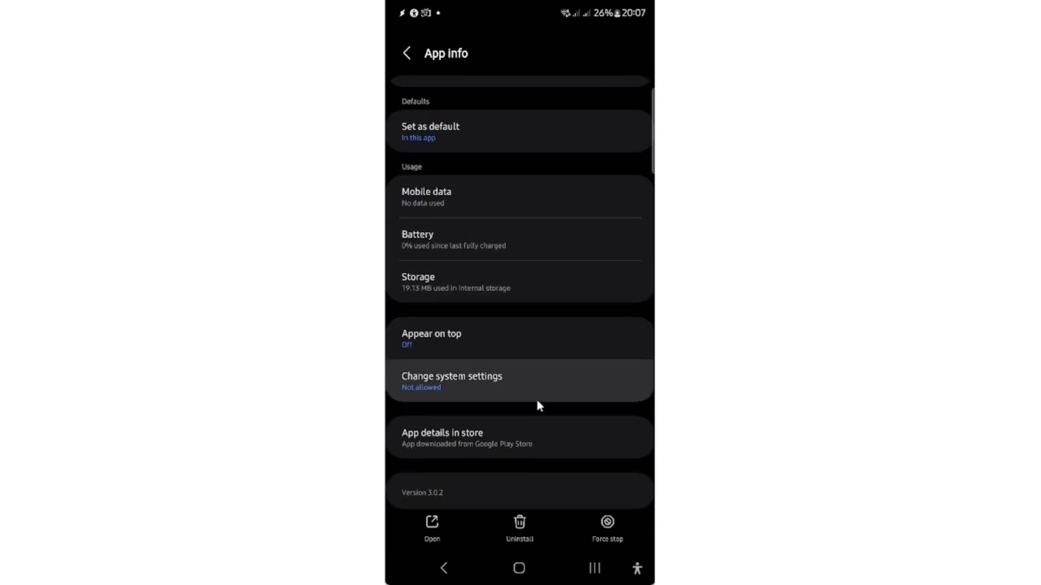
Set AutoInput's battery usage to Unrestricted.
{"action": "left_click", "coordinate": [457, 235]}
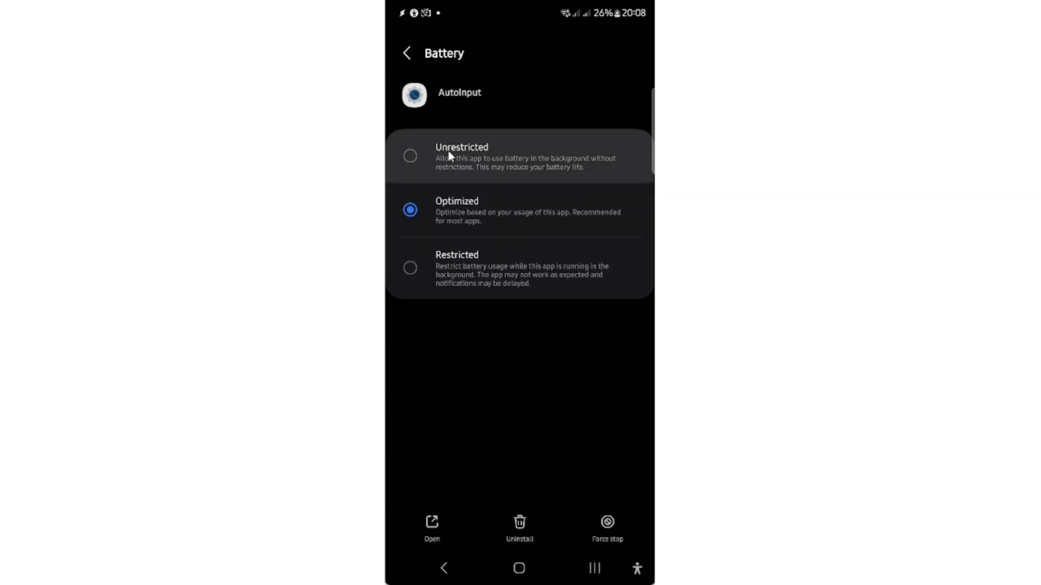
{"action": "left_click", "coordinate": [512, 154]}
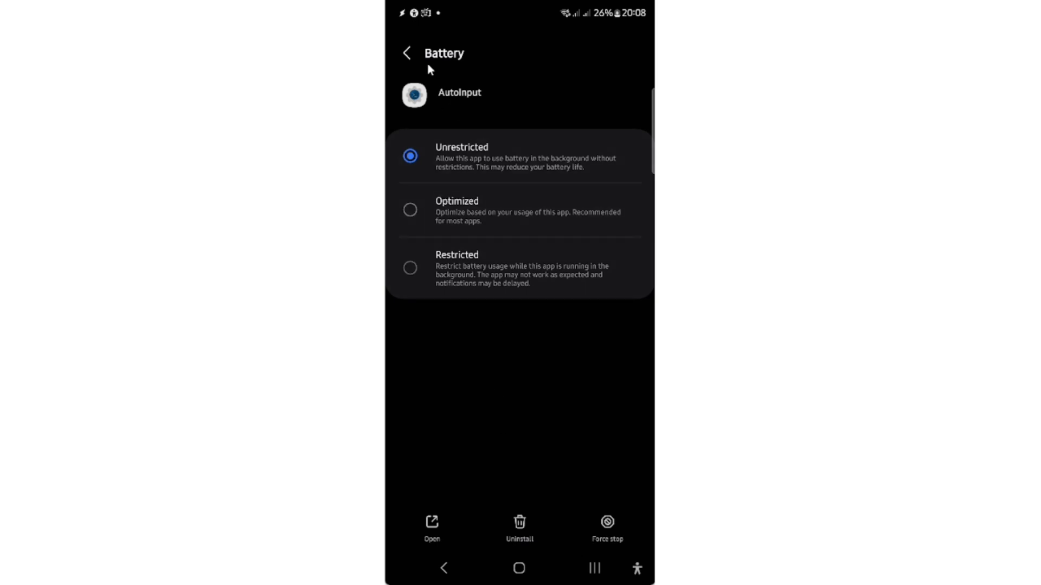
{"action": "left_click", "coordinate": [407, 53]}
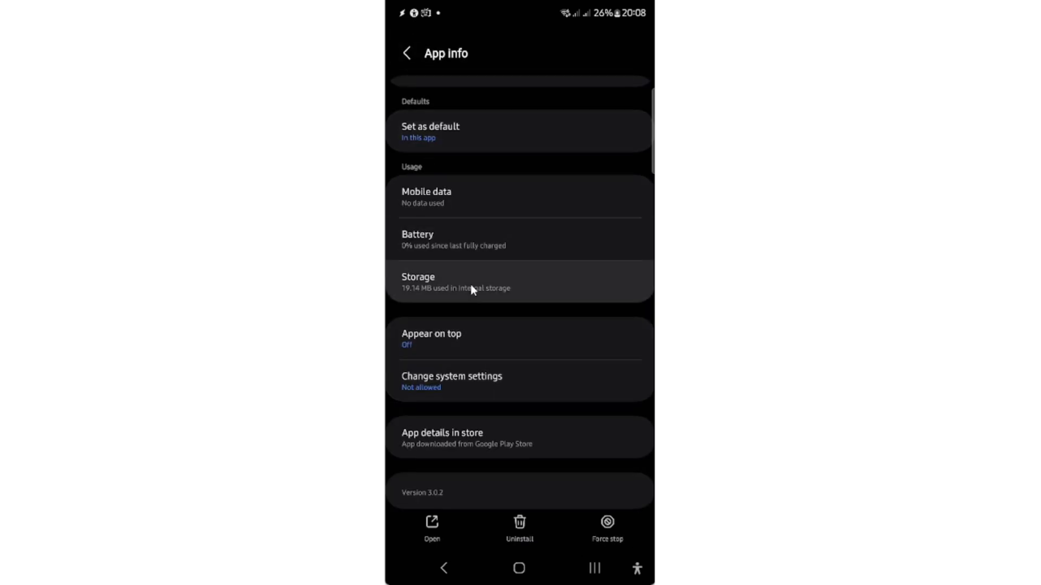
Allow AutoInput to appear on top and to change system settings.
{"action": "left_click", "coordinate": [480, 350]}
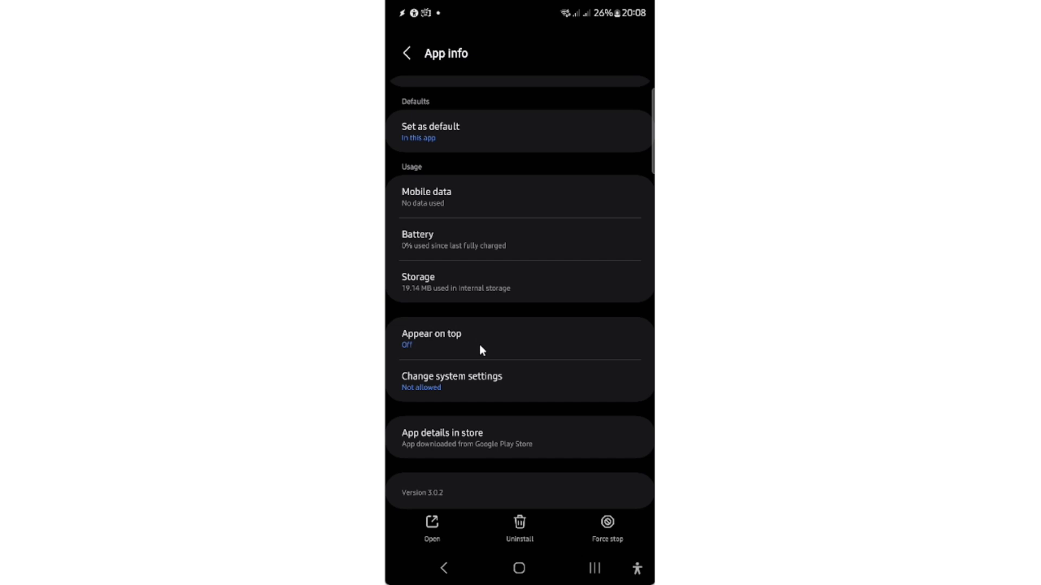
{"action": "left_click", "coordinate": [589, 139]}
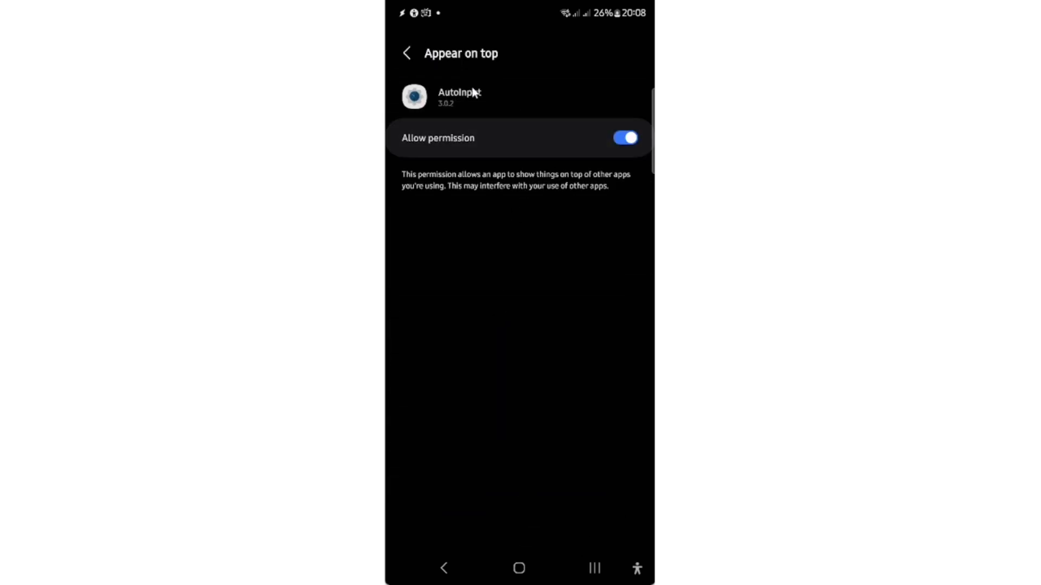
{"action": "left_click", "coordinate": [406, 55]}
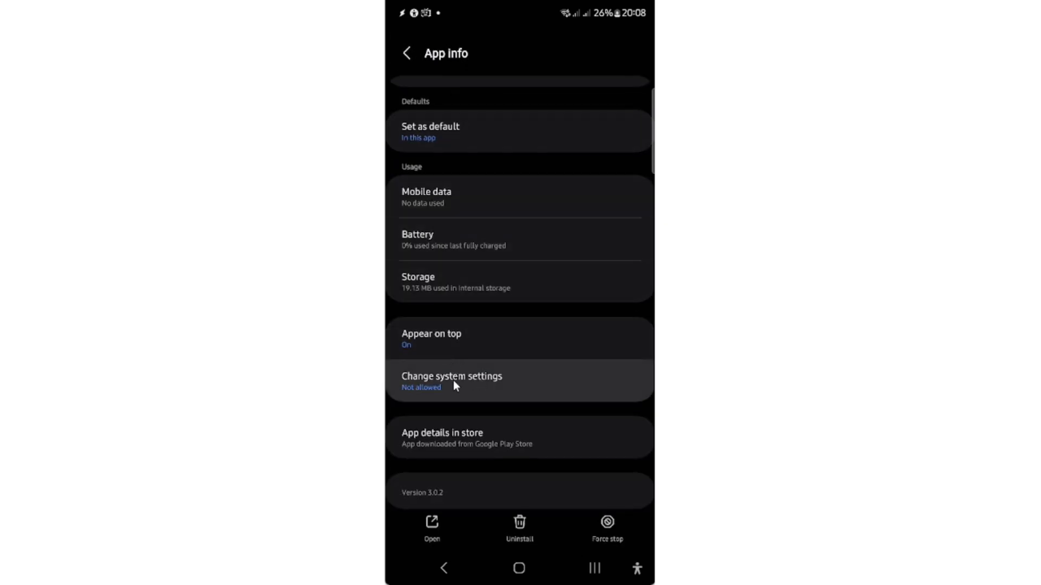
{"action": "left_click", "coordinate": [506, 379]}
{"action": "left_click", "coordinate": [546, 135]}
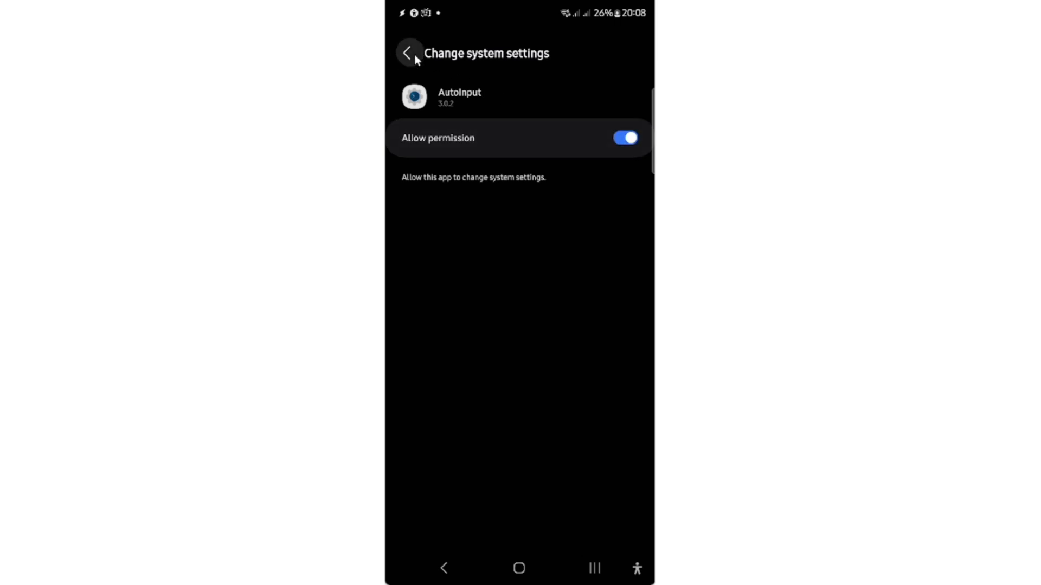
{"action": "left_click", "coordinate": [412, 54]}
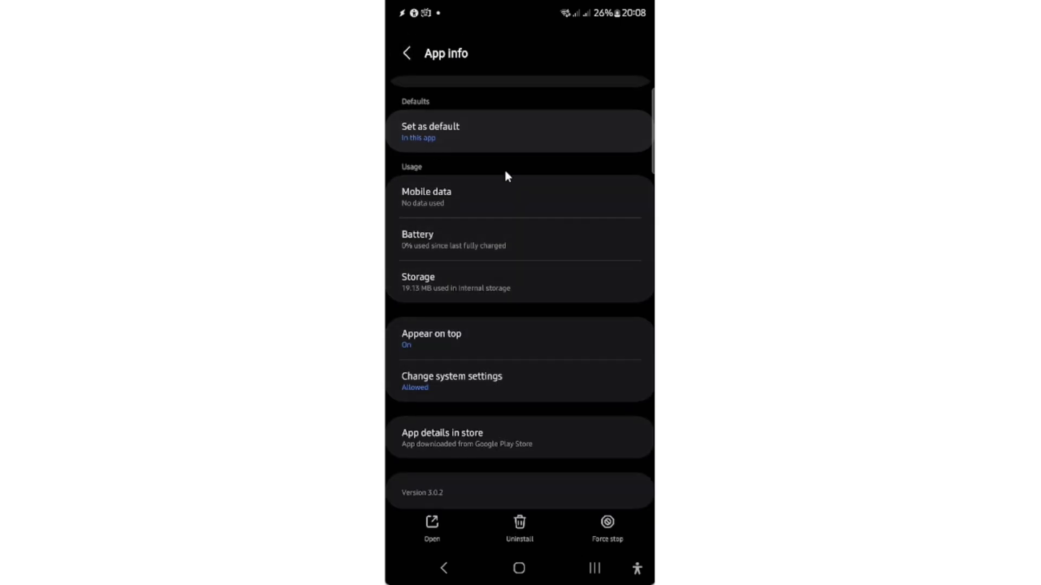
Review AutoInput's granted permissions, then go to the home screen.
{"action": "left_click_drag", "start_coordinate": [506, 172], "coordinate": [511, 413]}
{"action": "left_click", "coordinate": [457, 209]}
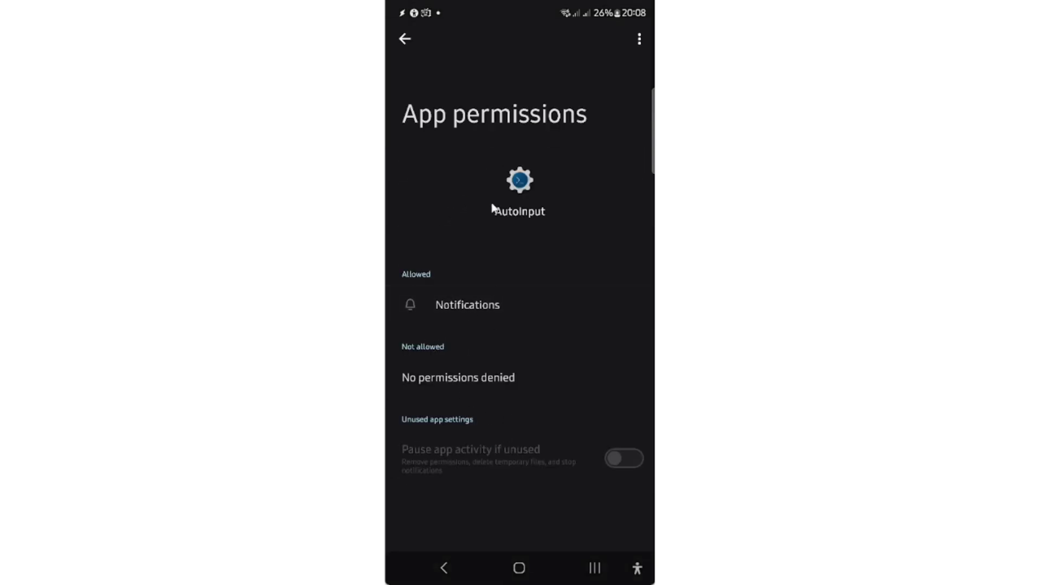
{"action": "left_click", "coordinate": [405, 39]}
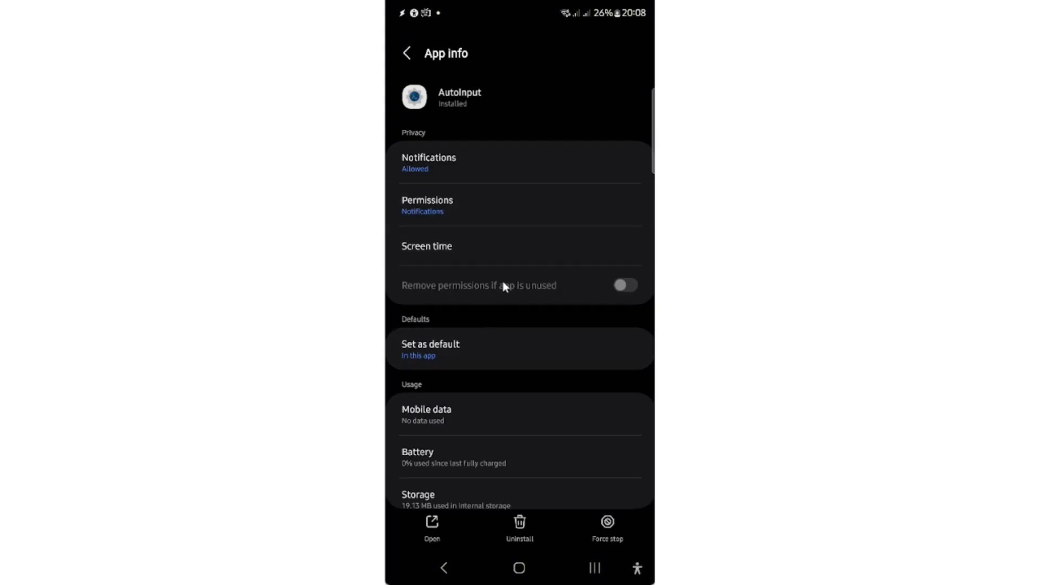
{"action": "left_click_drag", "start_coordinate": [501, 284], "coordinate": [530, 78]}
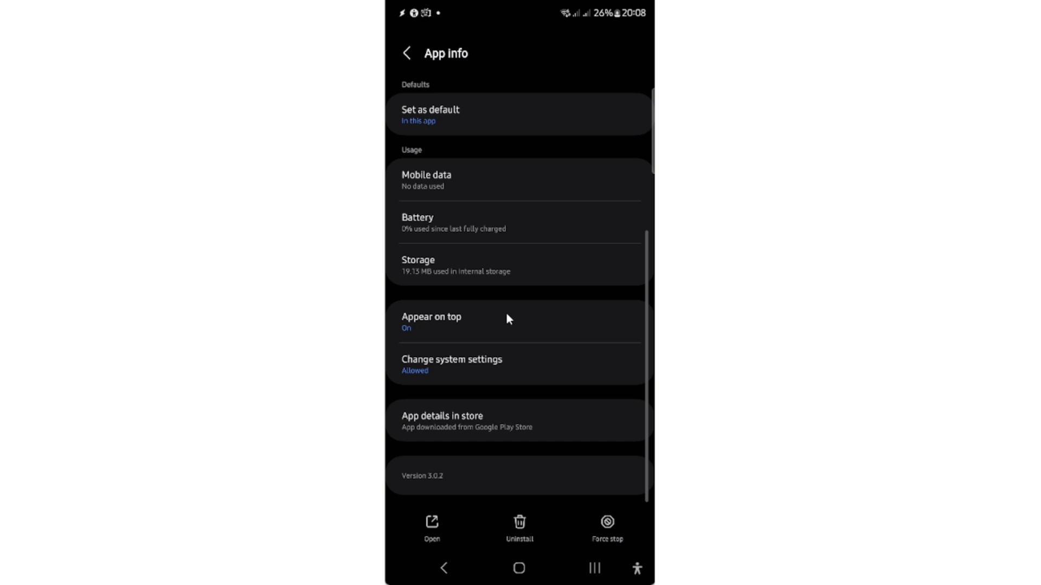
{"action": "left_click", "coordinate": [444, 569]}
Launch Tasker and create a new task named 'Video Test'.
{"action": "left_click", "coordinate": [486, 245]}
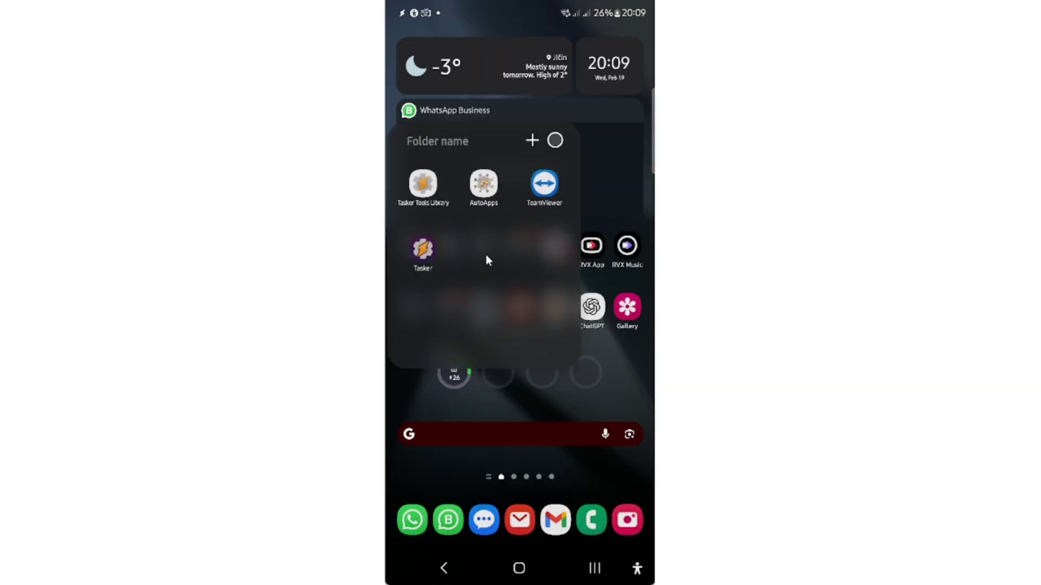
{"action": "left_click", "coordinate": [422, 248]}
{"action": "left_click", "coordinate": [624, 514]}
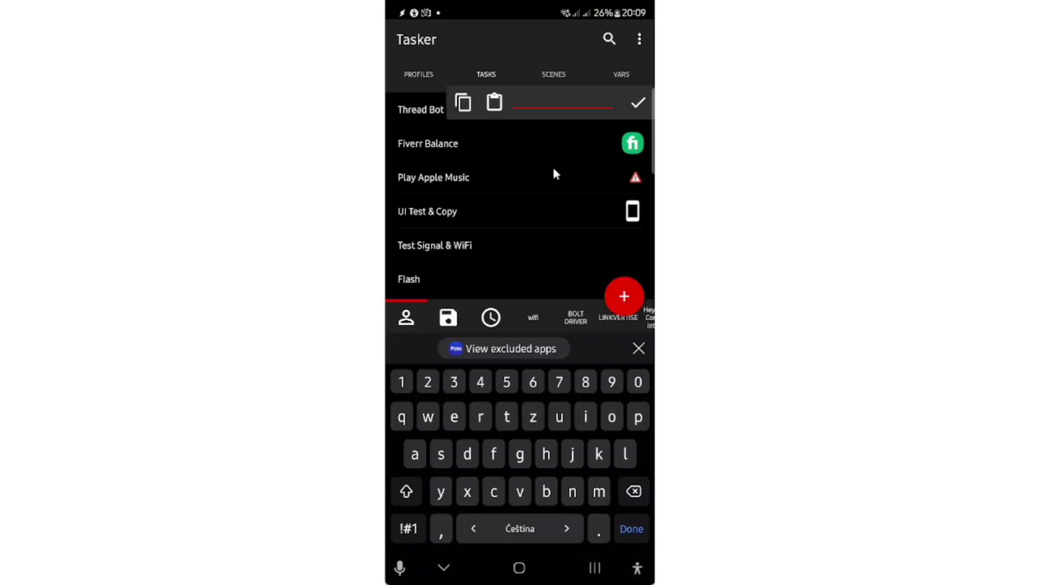
{"action": "type", "text": "Video Test"}
{"action": "left_click", "coordinate": [637, 102]}
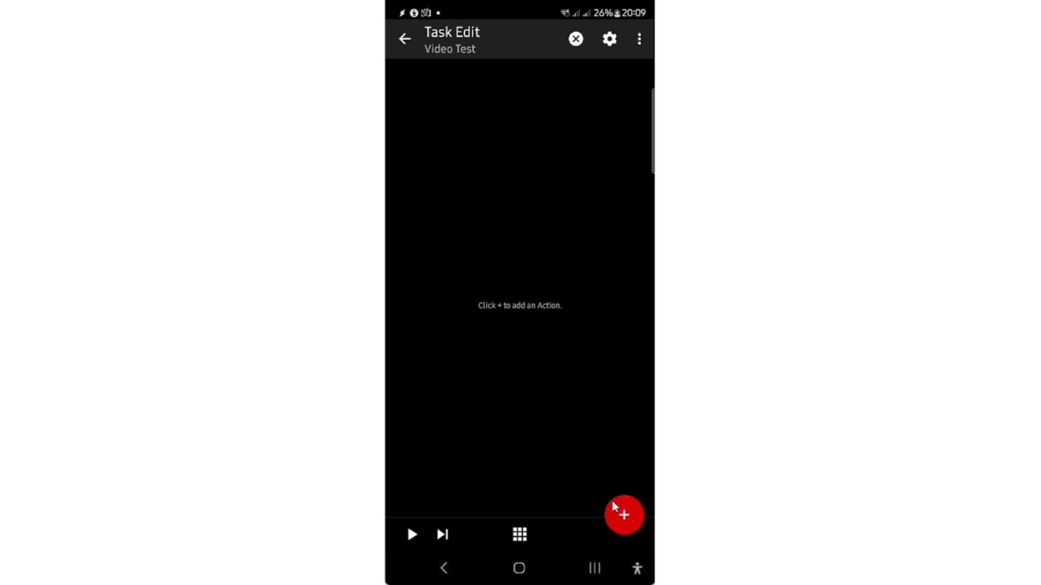
Add a Plugin > AutoInput > Actions v2 action to the task.
{"action": "left_click", "coordinate": [622, 514]}
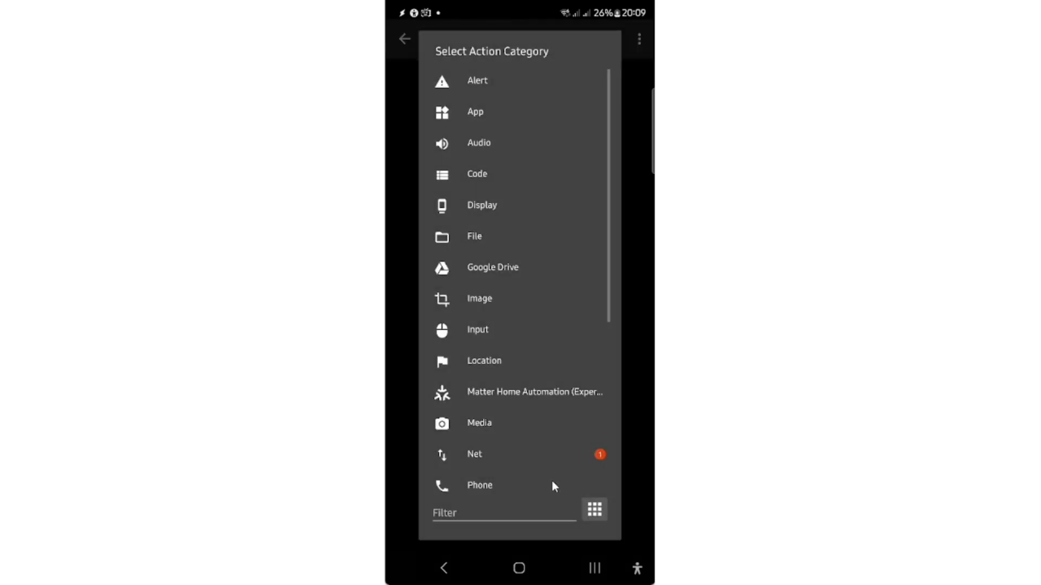
{"action": "left_click_drag", "start_coordinate": [507, 439], "coordinate": [460, 255]}
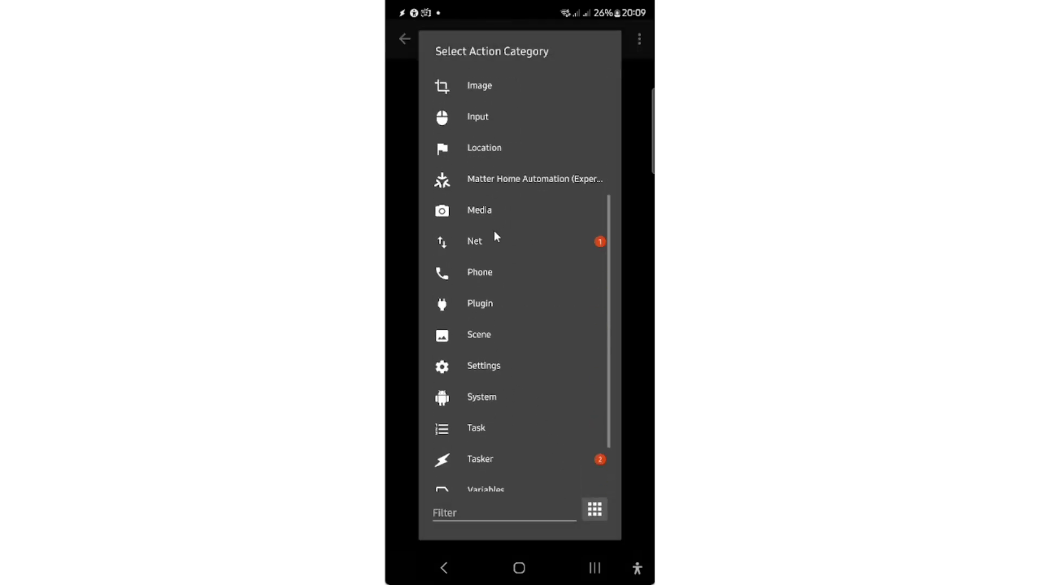
{"action": "left_click", "coordinate": [477, 305]}
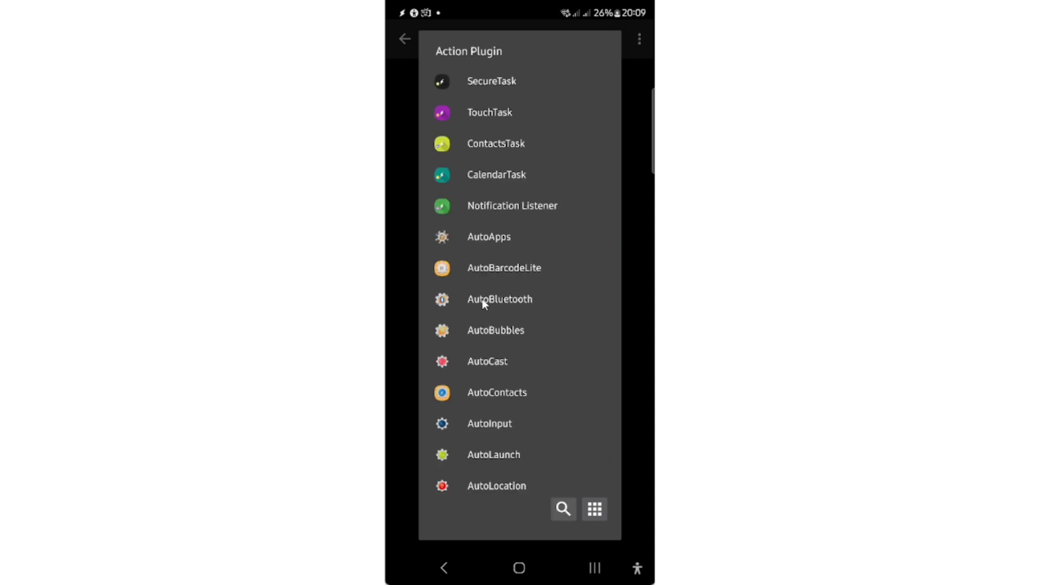
{"action": "left_click_drag", "start_coordinate": [499, 357], "coordinate": [506, 288]}
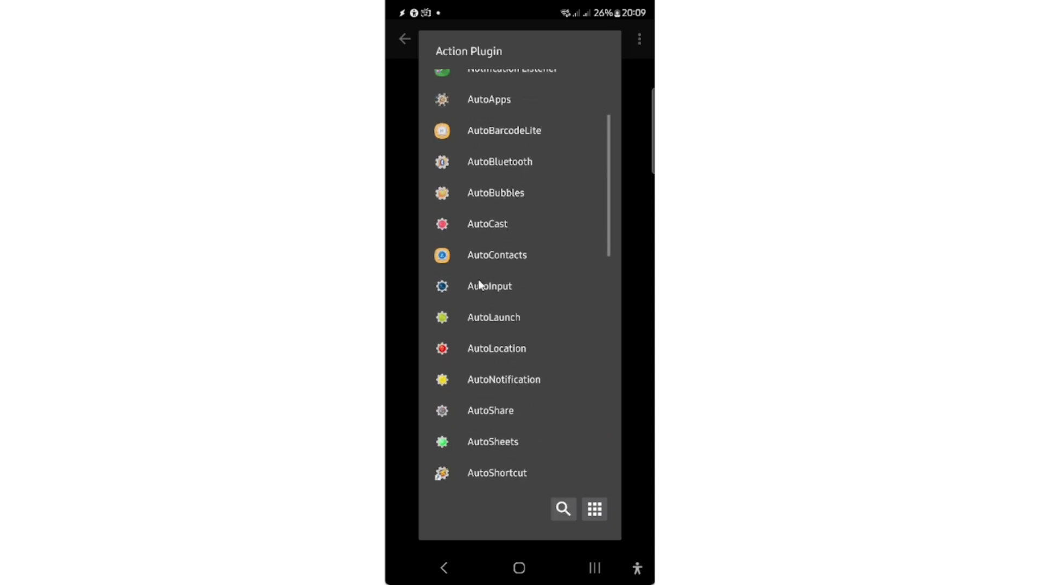
{"action": "left_click", "coordinate": [482, 288]}
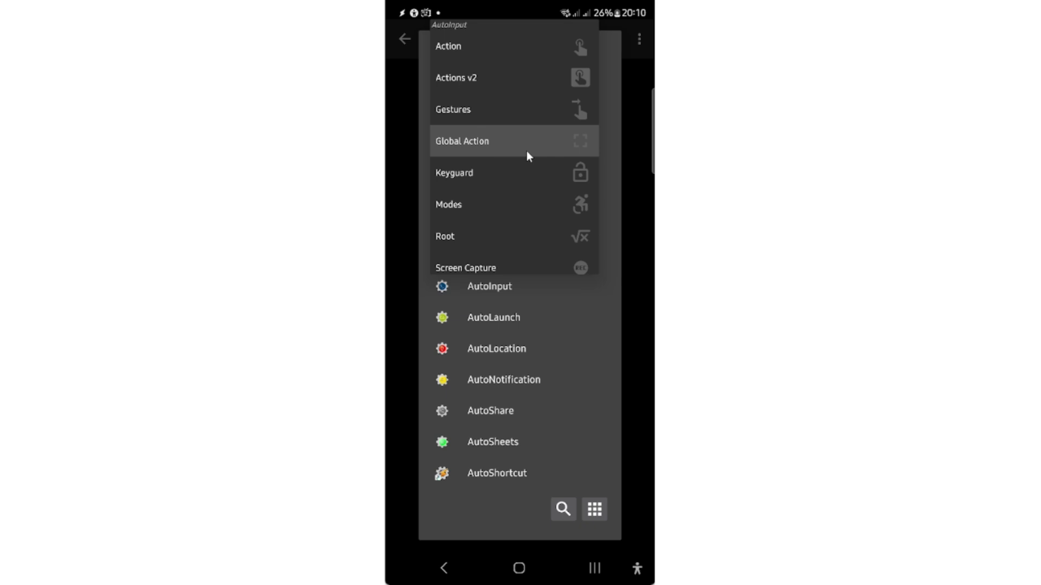
{"action": "left_click", "coordinate": [486, 80]}
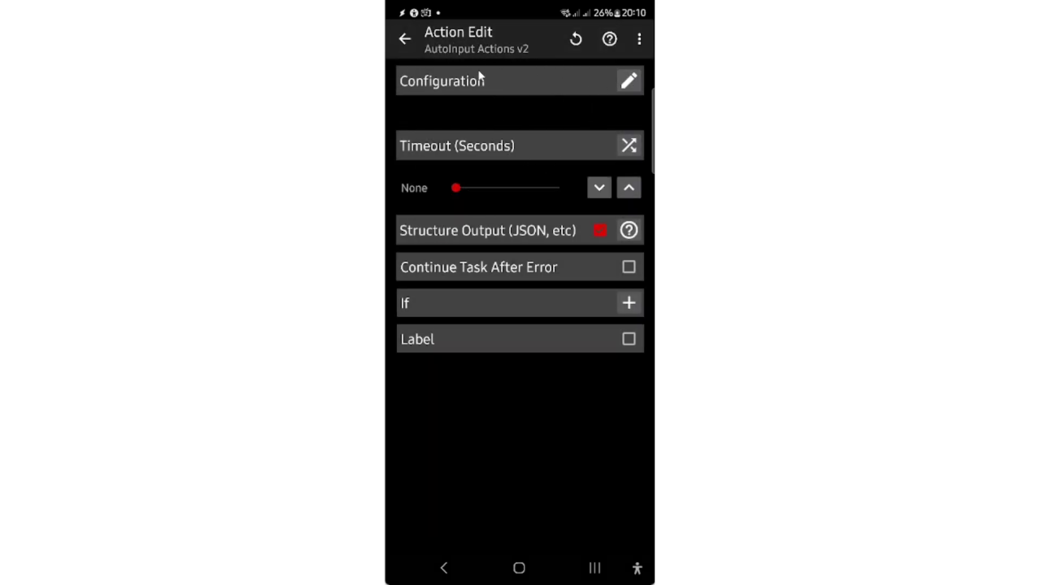
Open the AutoInput action configuration and dismiss its help and info tips.
{"action": "left_click", "coordinate": [629, 81]}
{"action": "scroll", "coordinate": [428, 353], "scroll_direction": "down", "scroll_amount": 5}
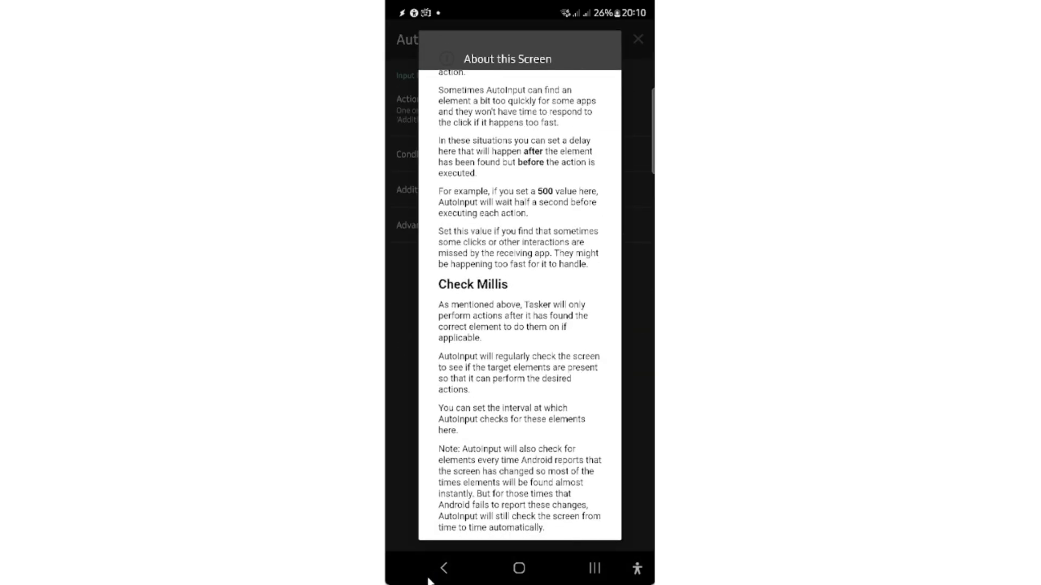
{"action": "left_click", "coordinate": [444, 569]}
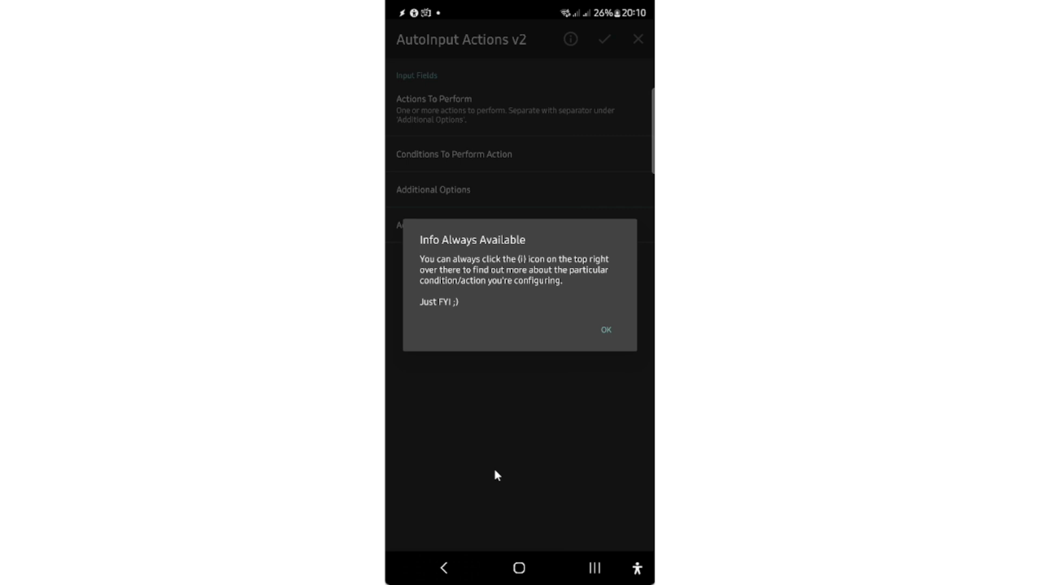
{"action": "left_click", "coordinate": [604, 330]}
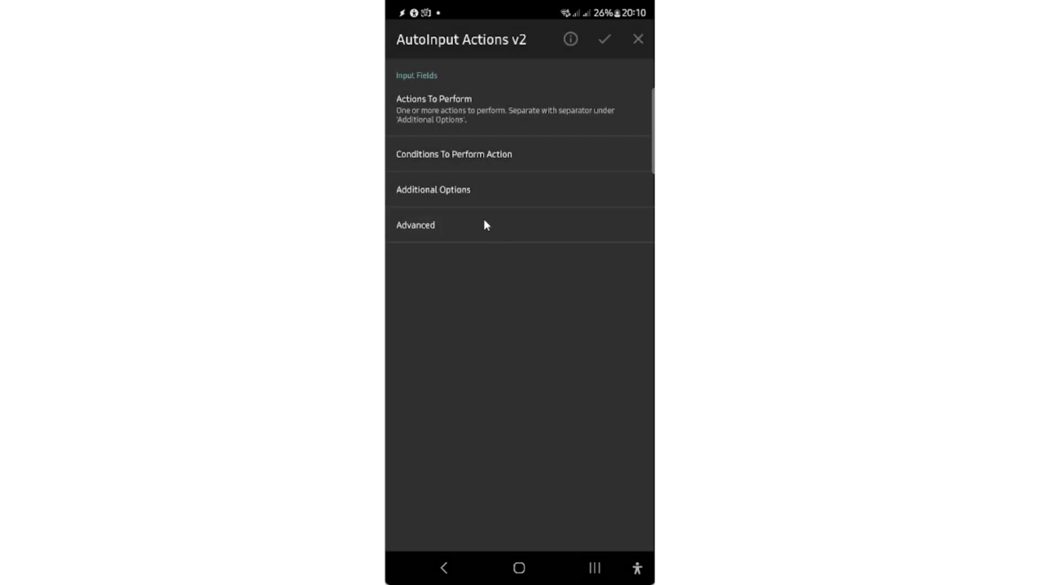
Add a Wait For Element action, choosing to find its target on screen.
{"action": "left_click", "coordinate": [508, 116]}
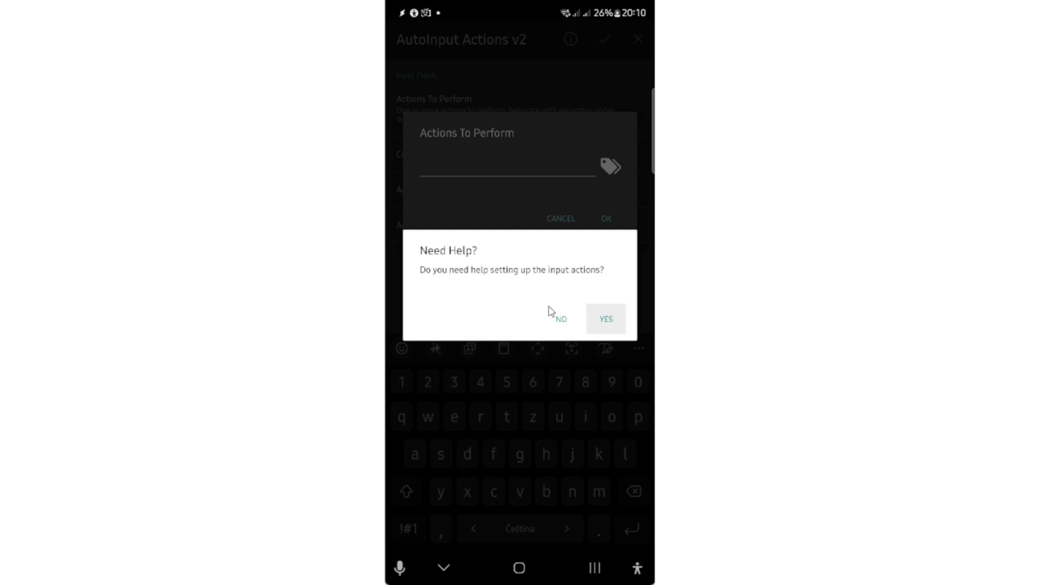
{"action": "left_click", "coordinate": [608, 323]}
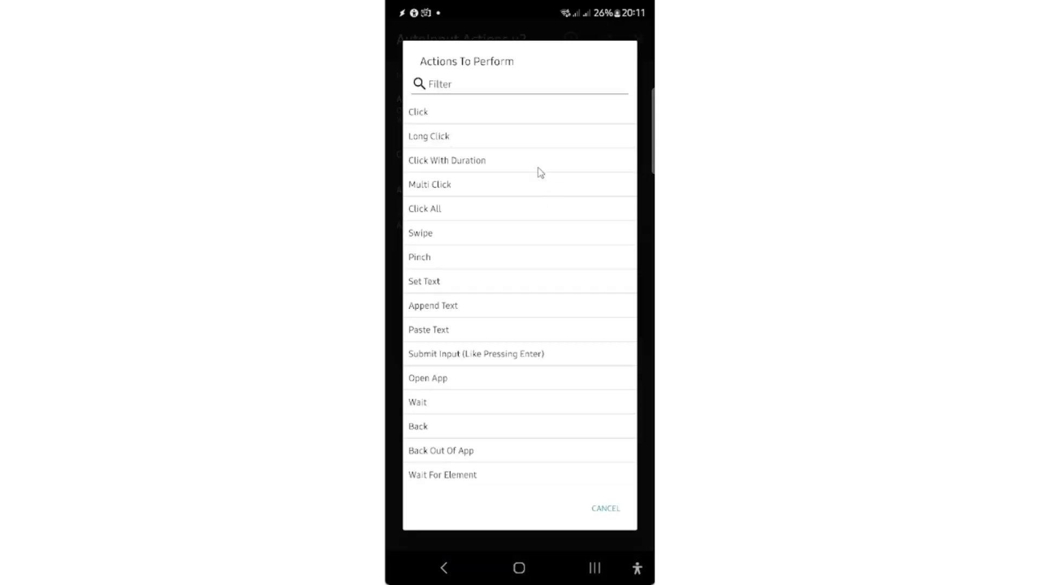
{"action": "left_click", "coordinate": [451, 476]}
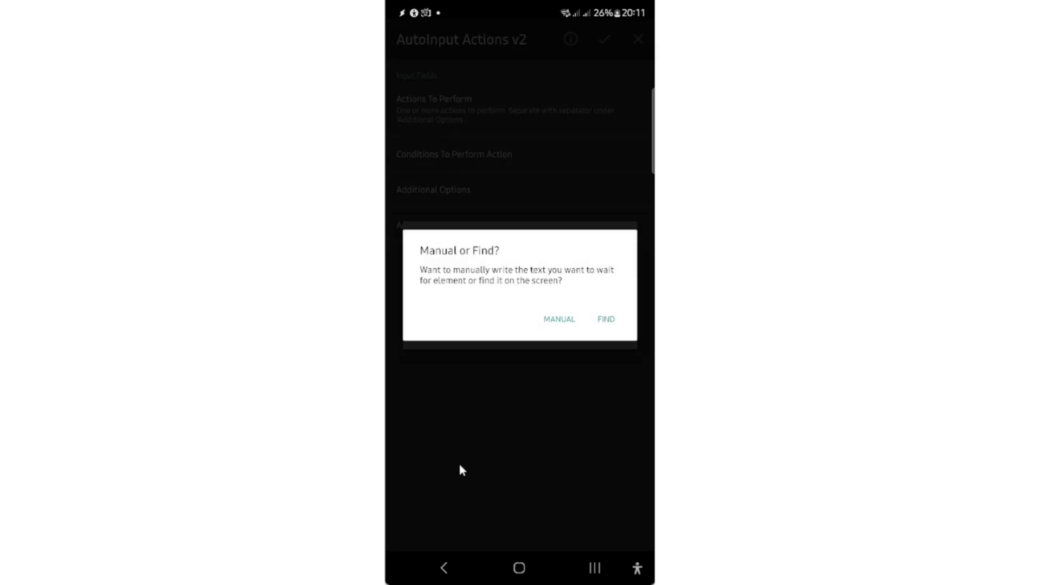
{"action": "left_click", "coordinate": [608, 322]}
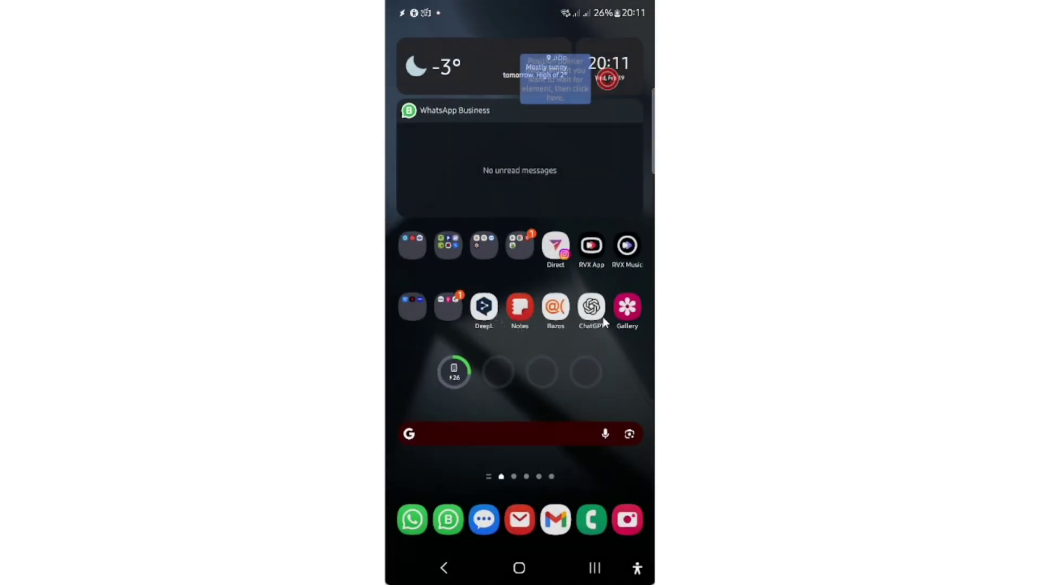
Pick YouTube's ⋮ button, targeting first-found text 'More options', and skip testing.
{"action": "left_click_drag", "start_coordinate": [548, 90], "coordinate": [516, 427]}
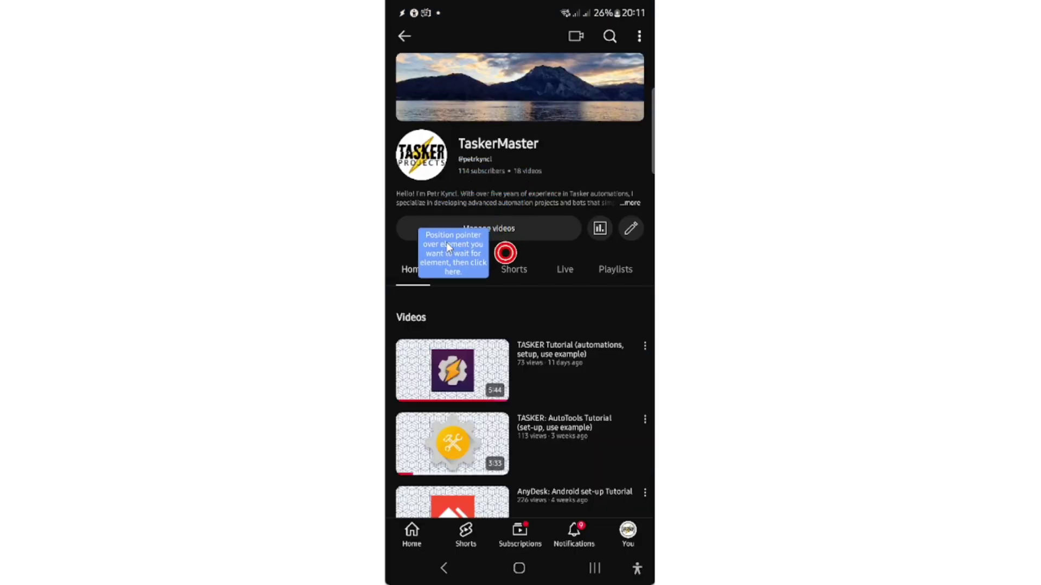
{"action": "left_click_drag", "start_coordinate": [447, 242], "coordinate": [583, 32]}
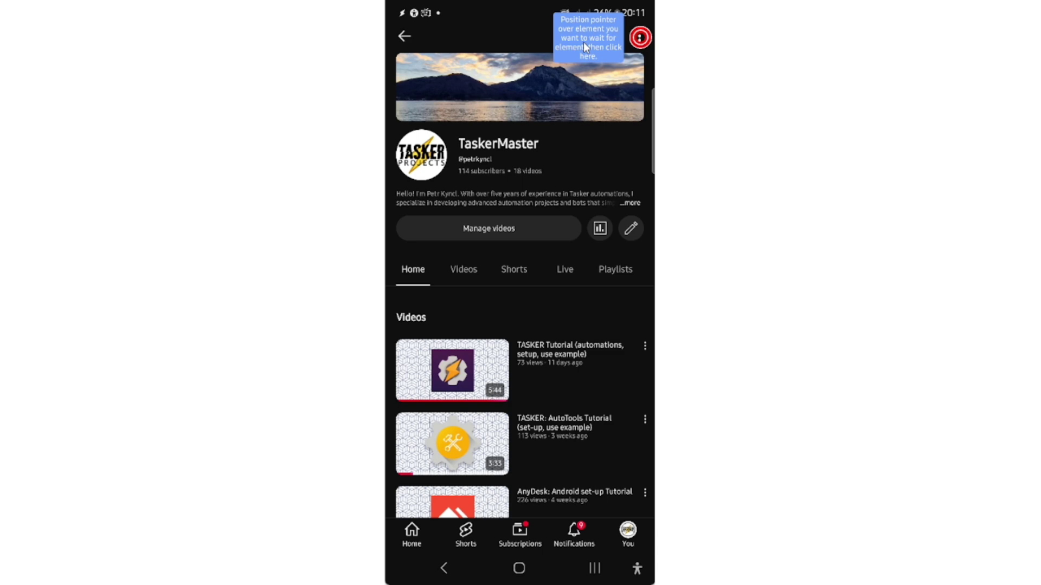
{"action": "left_click_drag", "start_coordinate": [584, 44], "coordinate": [585, 44]}
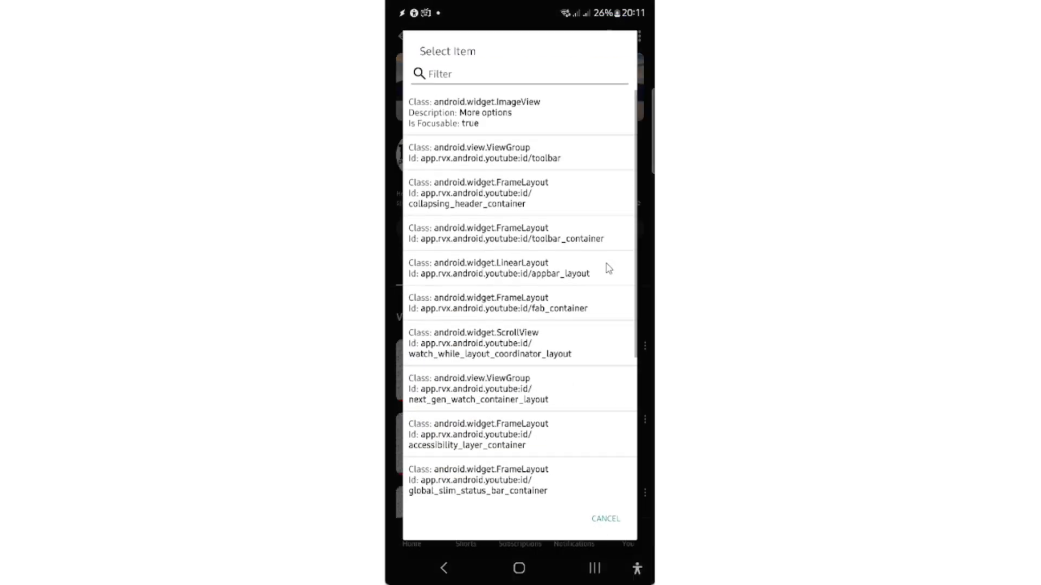
{"action": "left_click", "coordinate": [512, 116]}
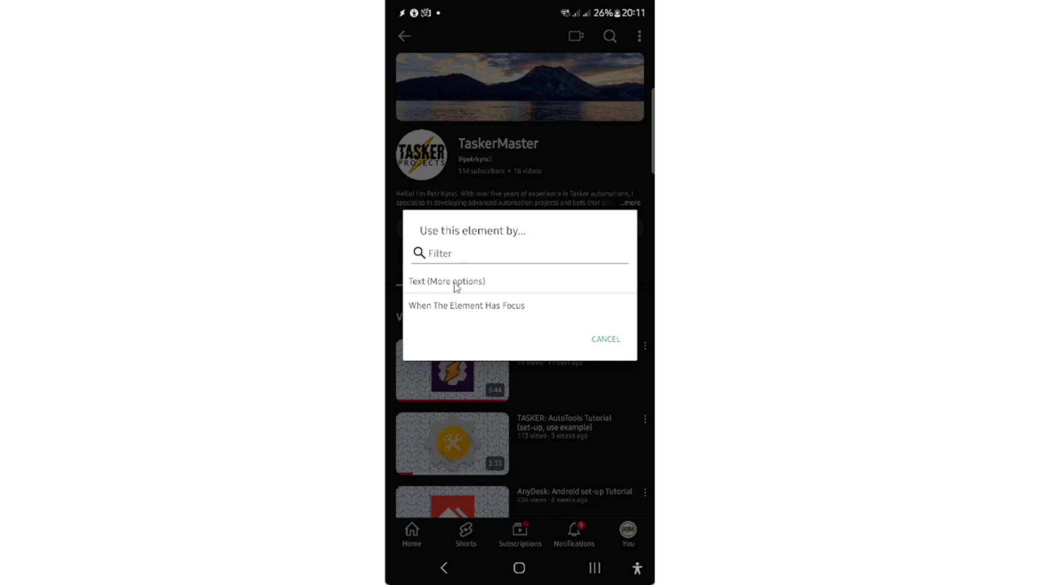
{"action": "left_click", "coordinate": [455, 284]}
{"action": "left_click", "coordinate": [605, 336]}
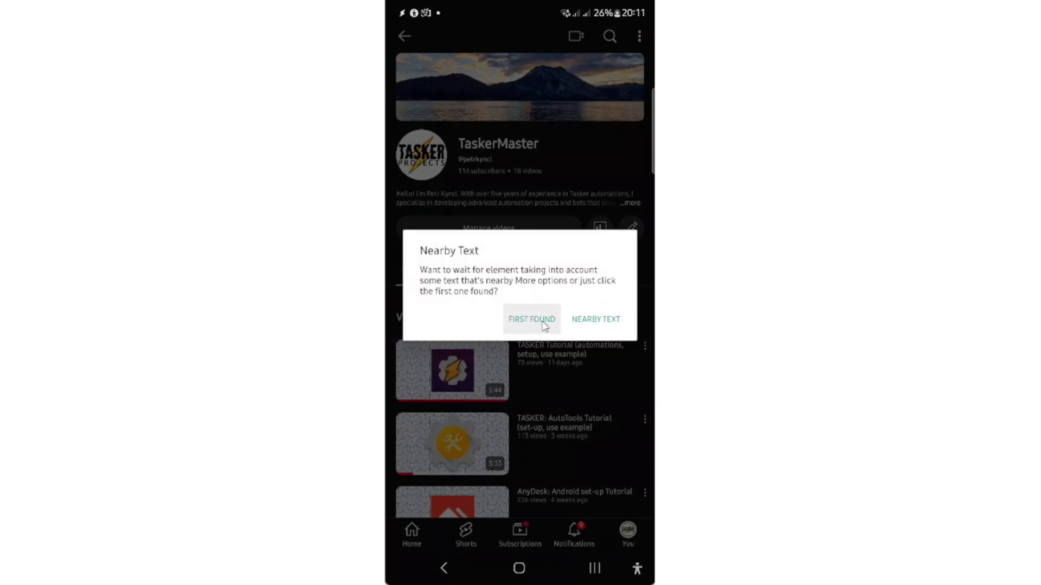
{"action": "left_click", "coordinate": [529, 321]}
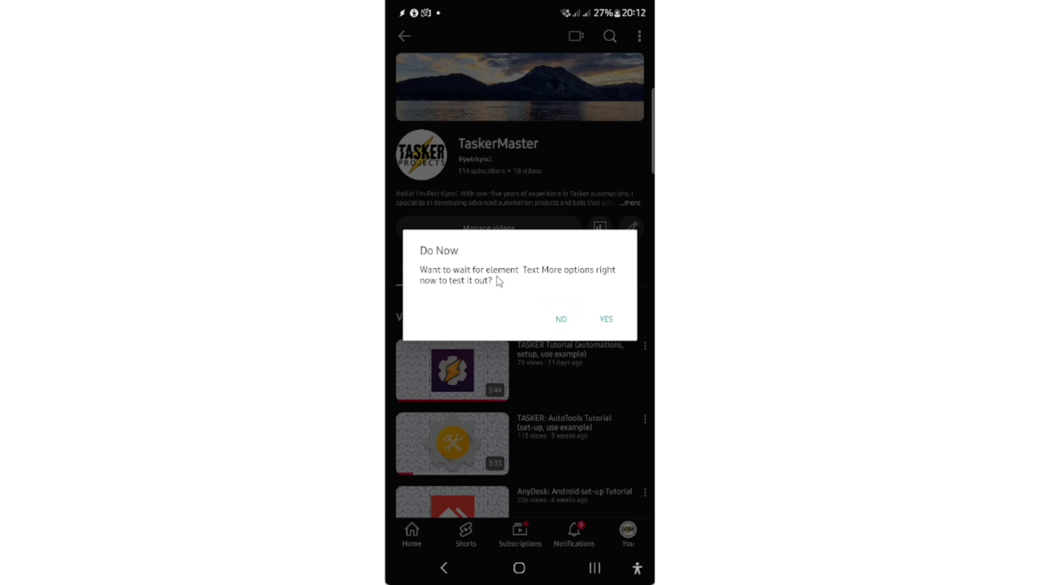
{"action": "left_click", "coordinate": [561, 319]}
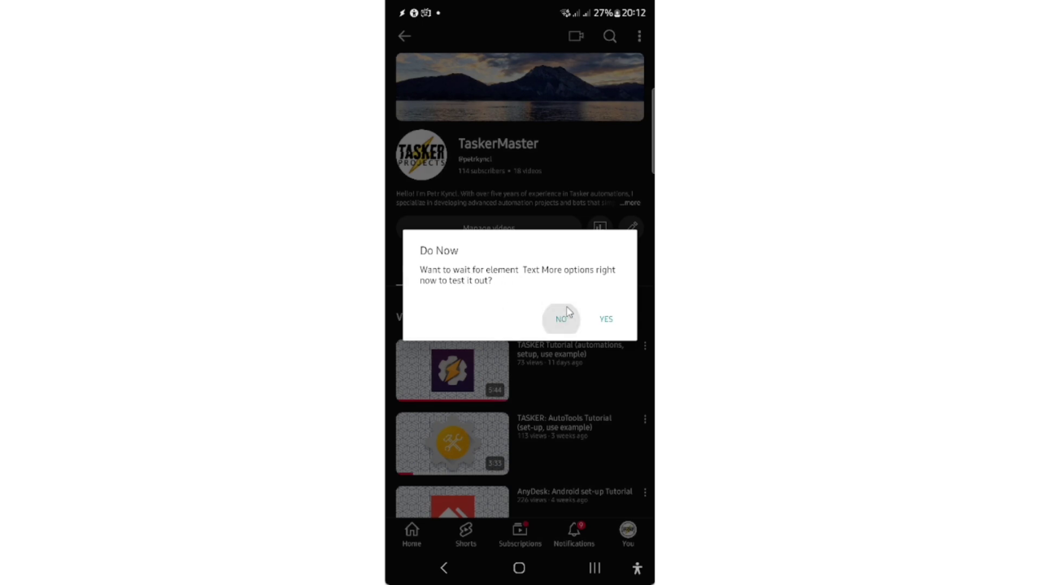
Add a Click action on the first-found element with text 'More options'.
{"action": "left_click", "coordinate": [605, 319]}
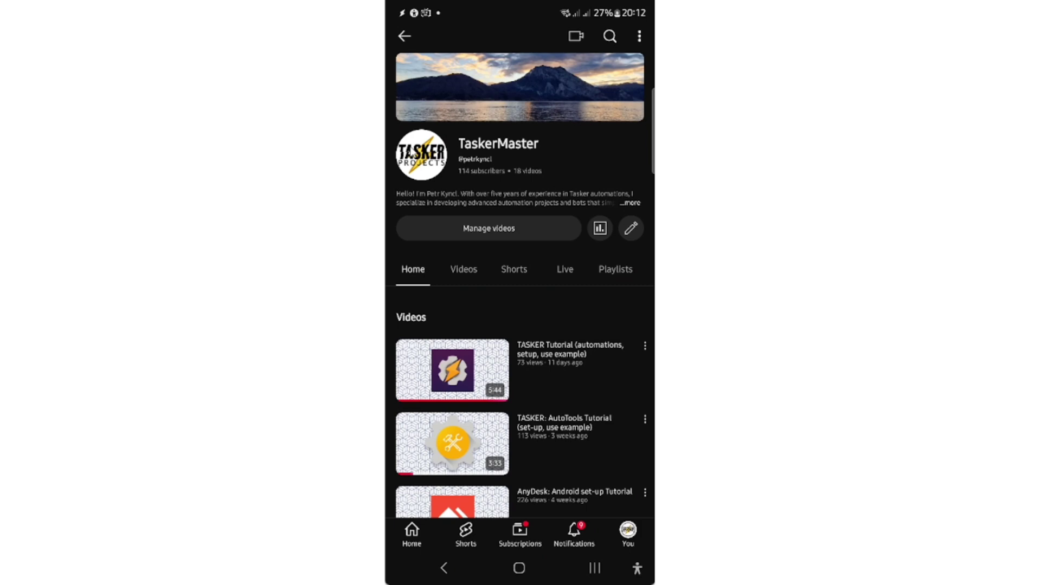
{"action": "left_click", "coordinate": [437, 113]}
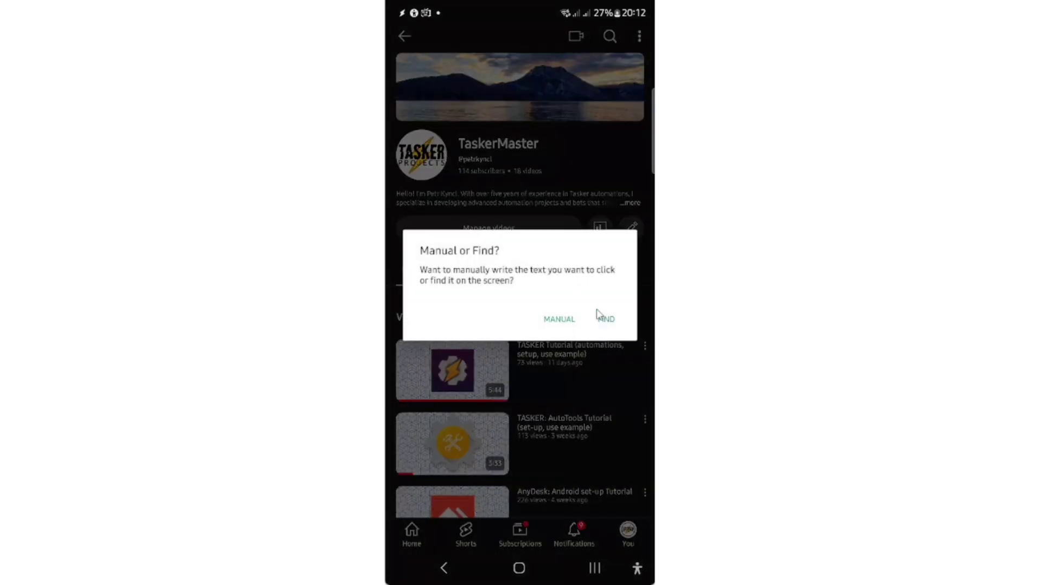
{"action": "left_click", "coordinate": [615, 328]}
{"action": "left_click", "coordinate": [639, 35]}
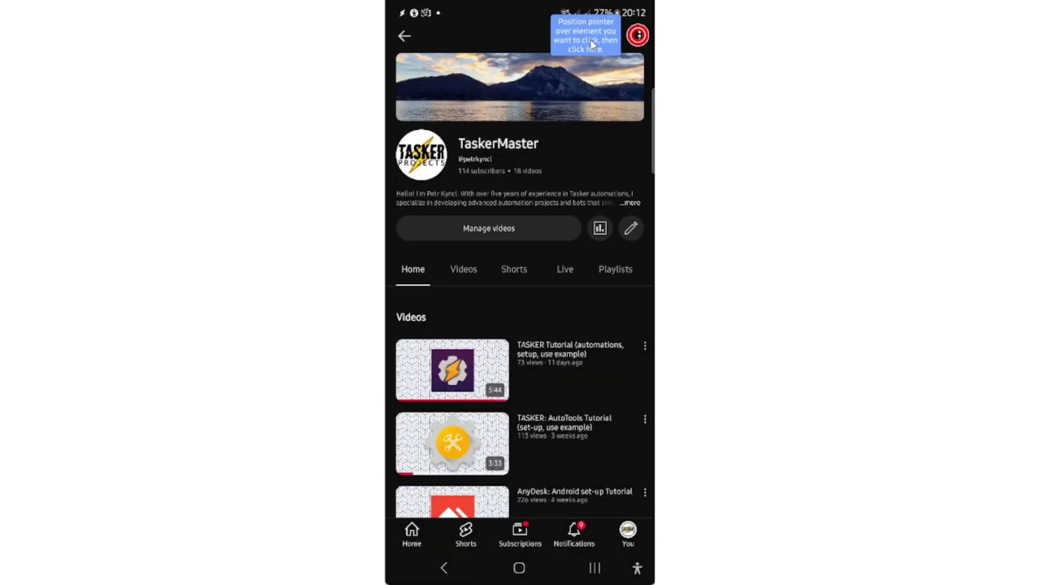
{"action": "left_click", "coordinate": [558, 320]}
{"action": "left_click", "coordinate": [499, 279]}
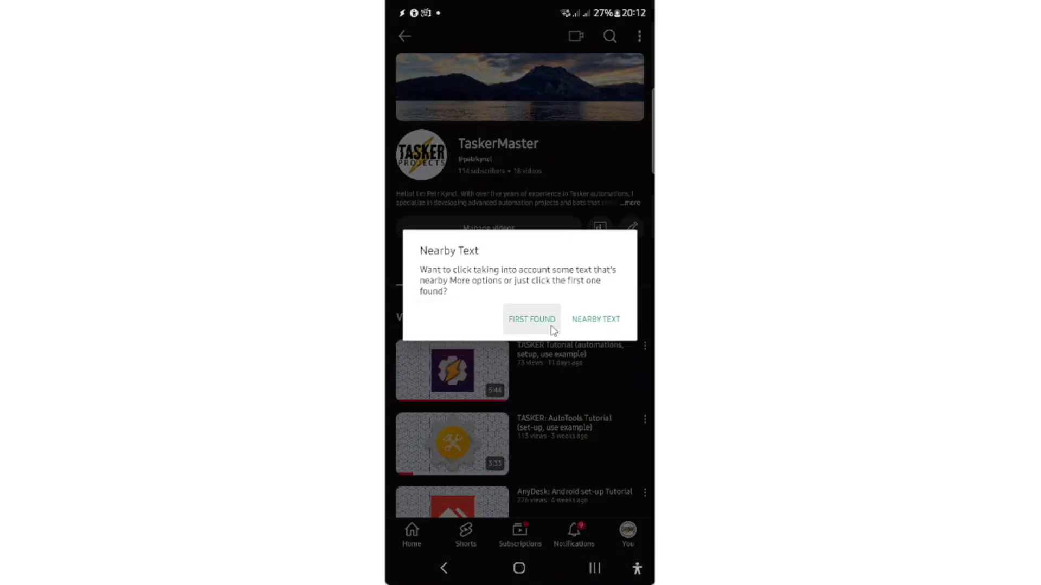
{"action": "left_click", "coordinate": [550, 319]}
Test the click, add no more actions, and confirm the saved action list.
{"action": "left_click", "coordinate": [605, 319]}
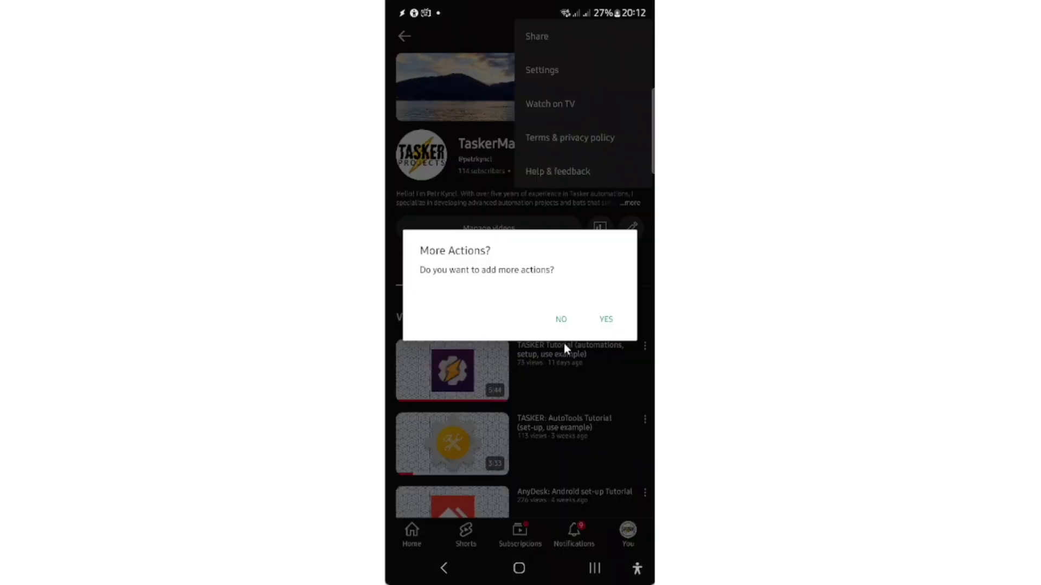
{"action": "left_click", "coordinate": [561, 320]}
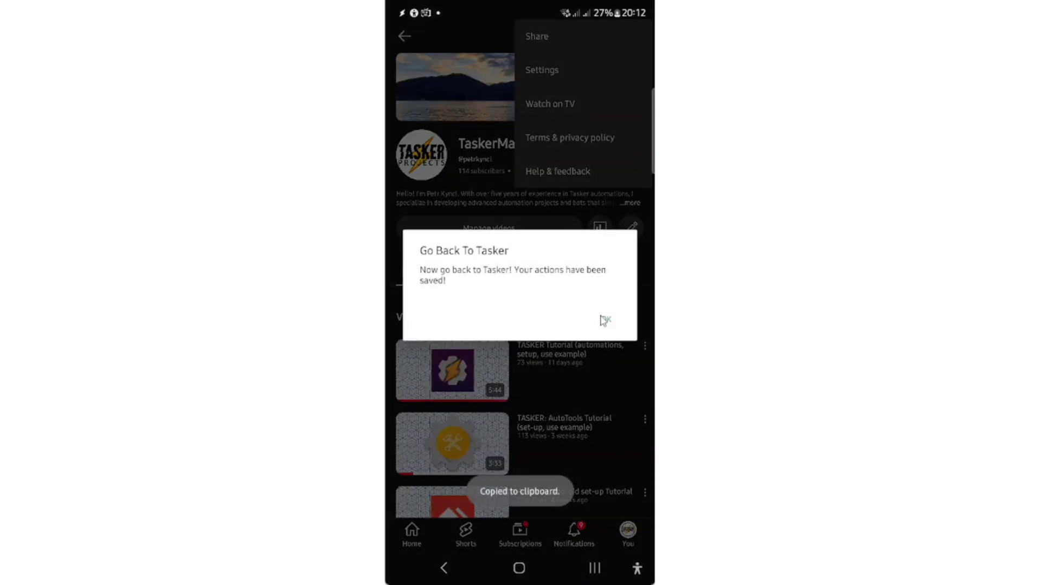
{"action": "left_click", "coordinate": [605, 323]}
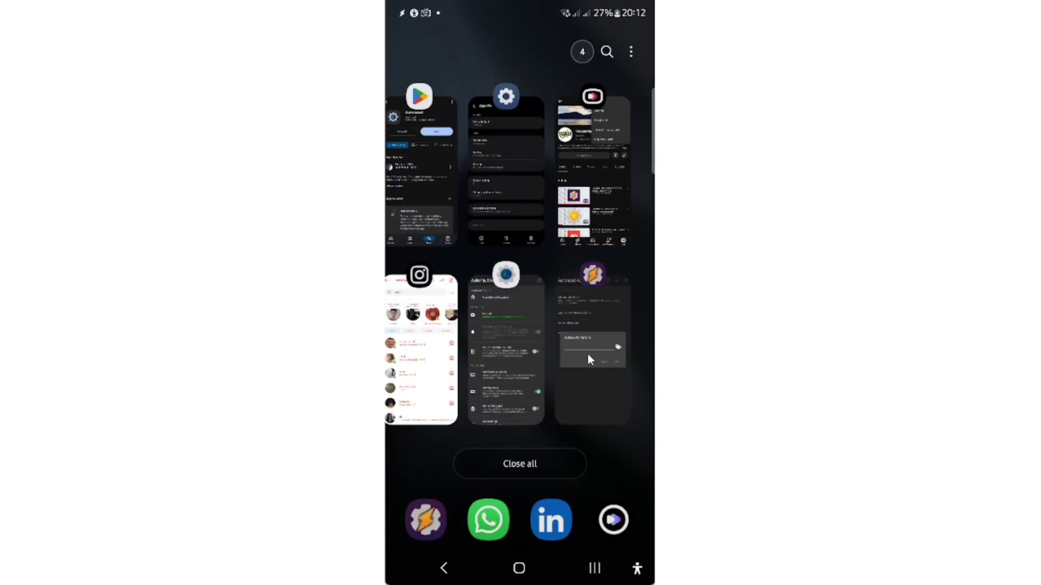
Return to Tasker, accept the AutoInput configuration, and exit Action Edit to the Video Test task.
{"action": "left_click", "coordinate": [588, 355]}
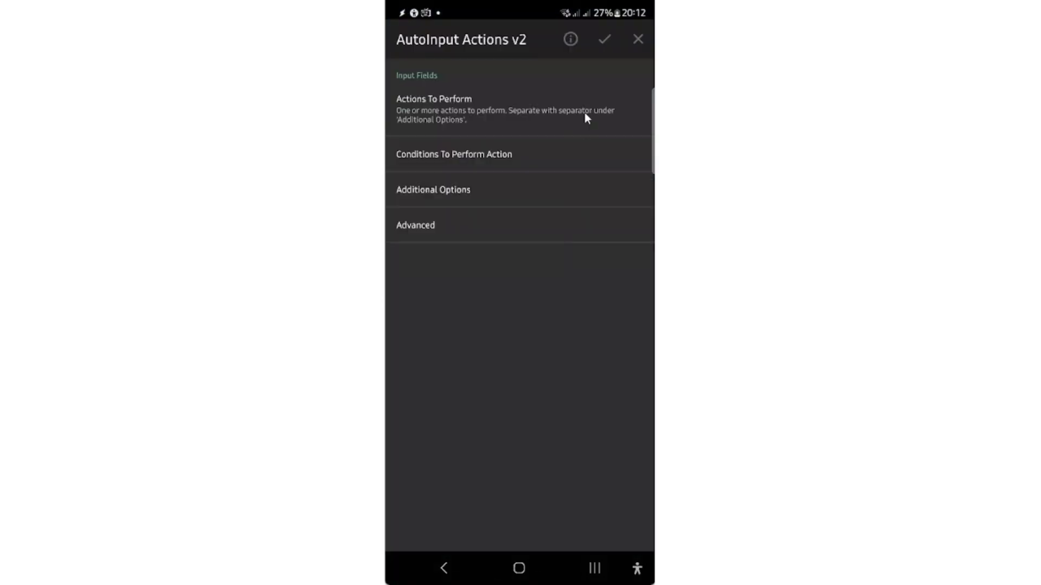
{"action": "left_click", "coordinate": [602, 36]}
{"action": "left_click", "coordinate": [405, 39]}
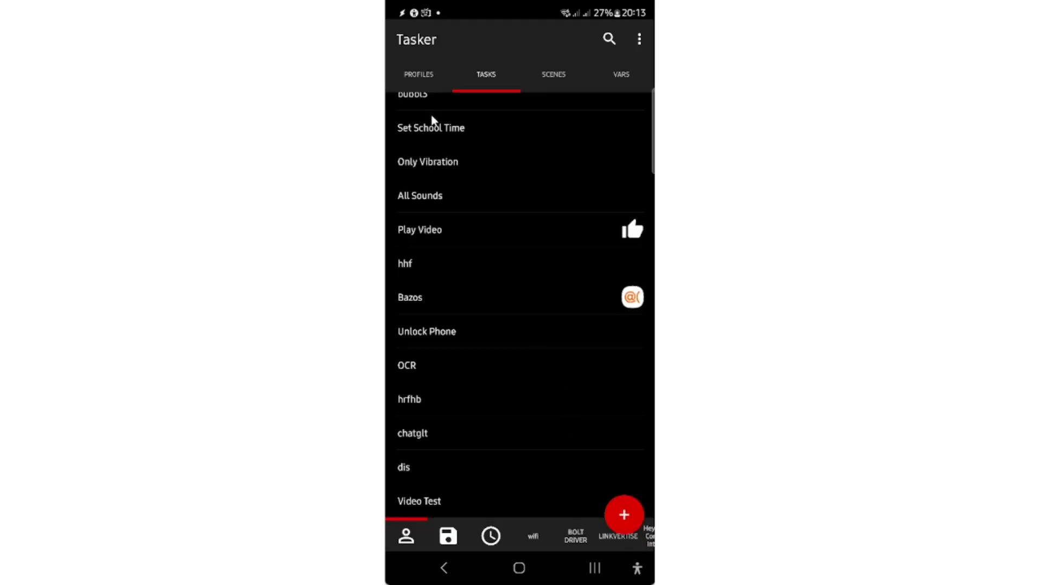
Show the Profiles list, then open the new-profile type menu and dismiss it without choosing a type.
{"action": "left_click", "coordinate": [420, 78]}
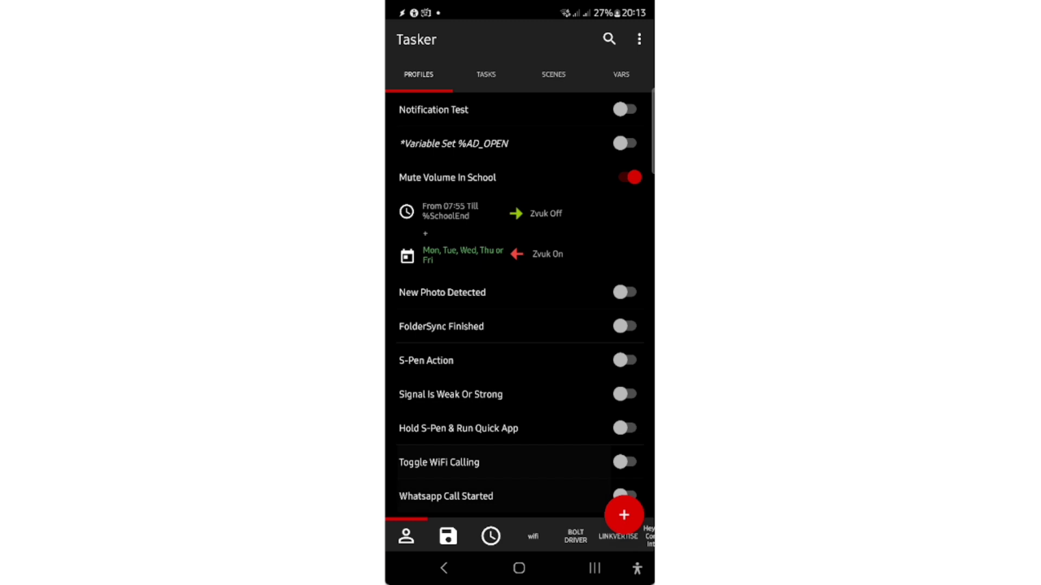
{"action": "left_click", "coordinate": [624, 515]}
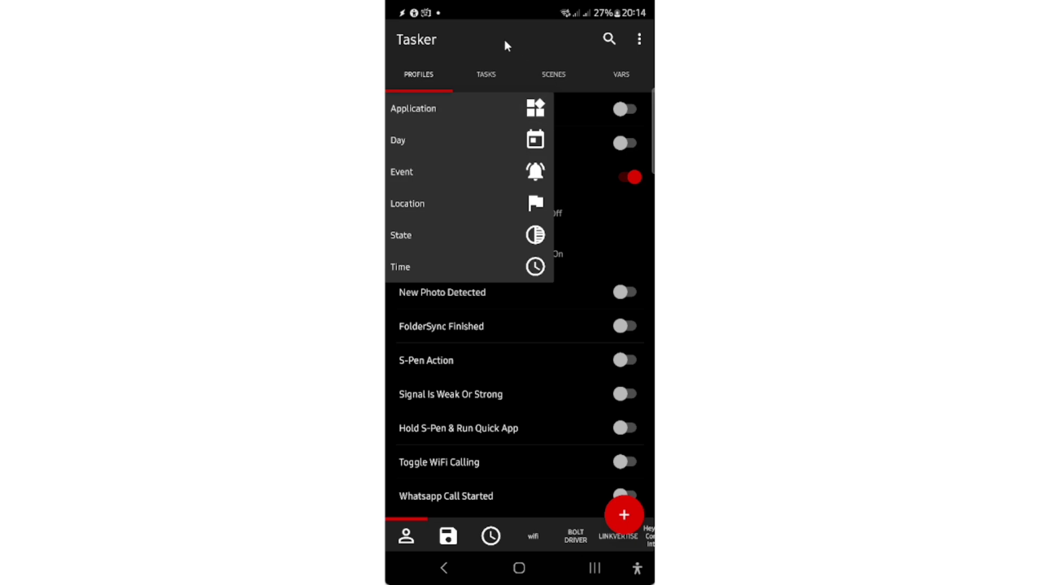
{"action": "left_click", "coordinate": [503, 38]}
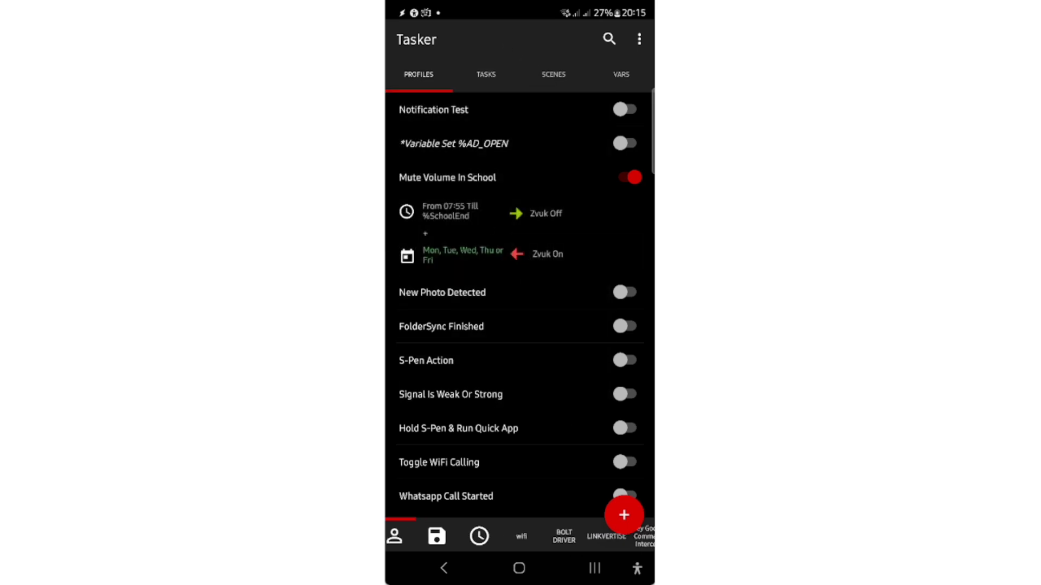